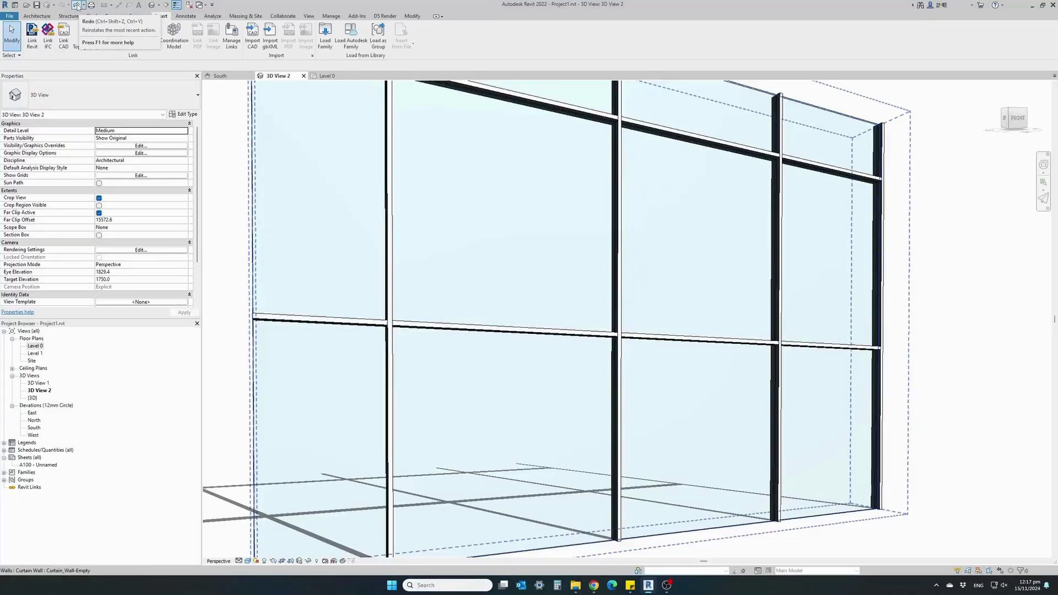
View the finished curtain wall straight from the front in 3D View 2
left_click(1014, 117)
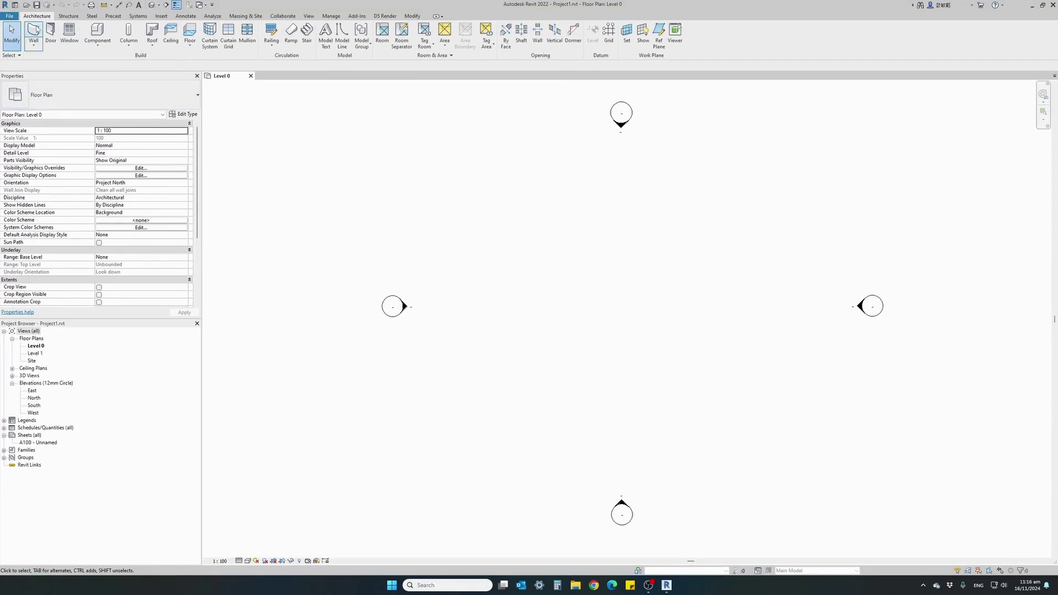
Draw a Curtain_Wall-Empty wall between two points on Level 0
left_click(33, 31)
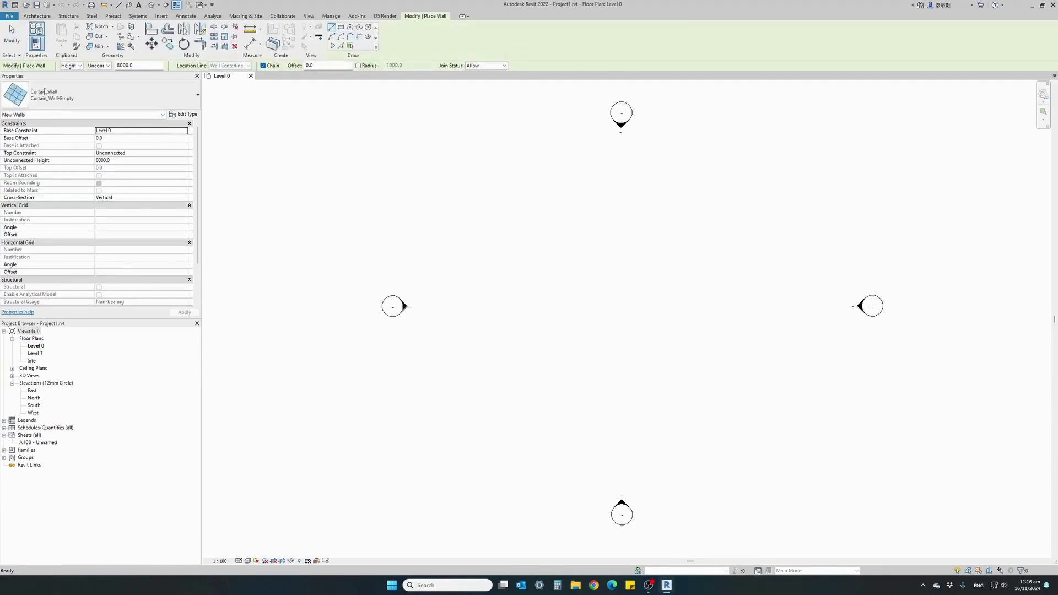
left_click(97, 101)
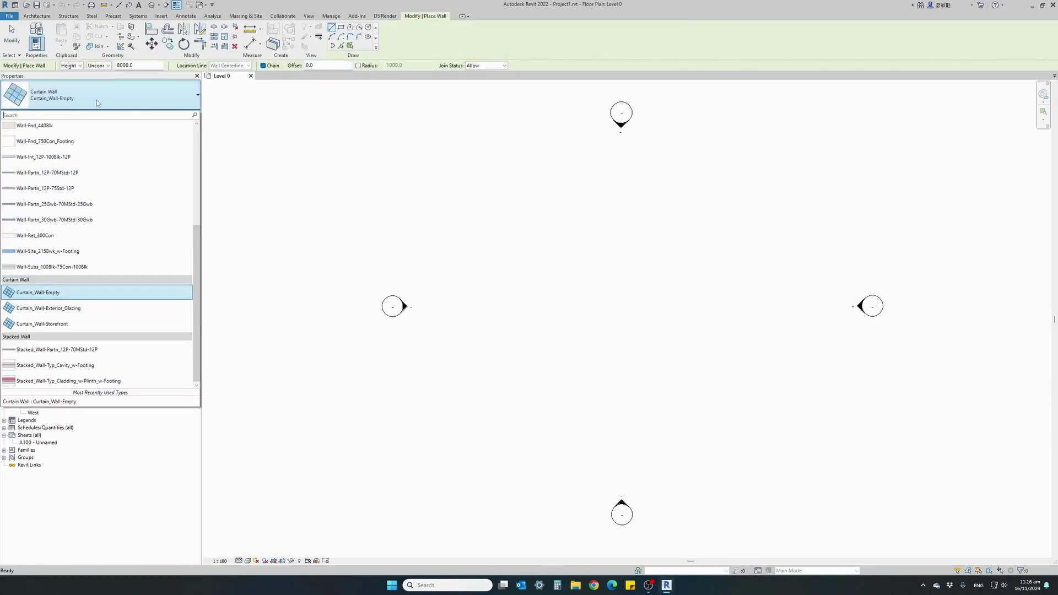
left_click(86, 296)
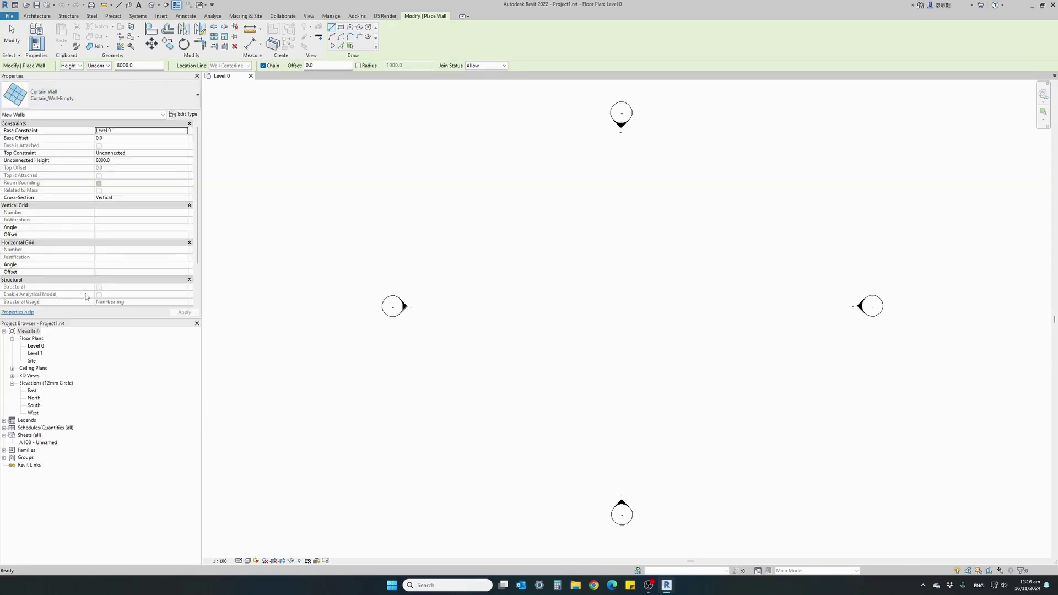
left_click(487, 306)
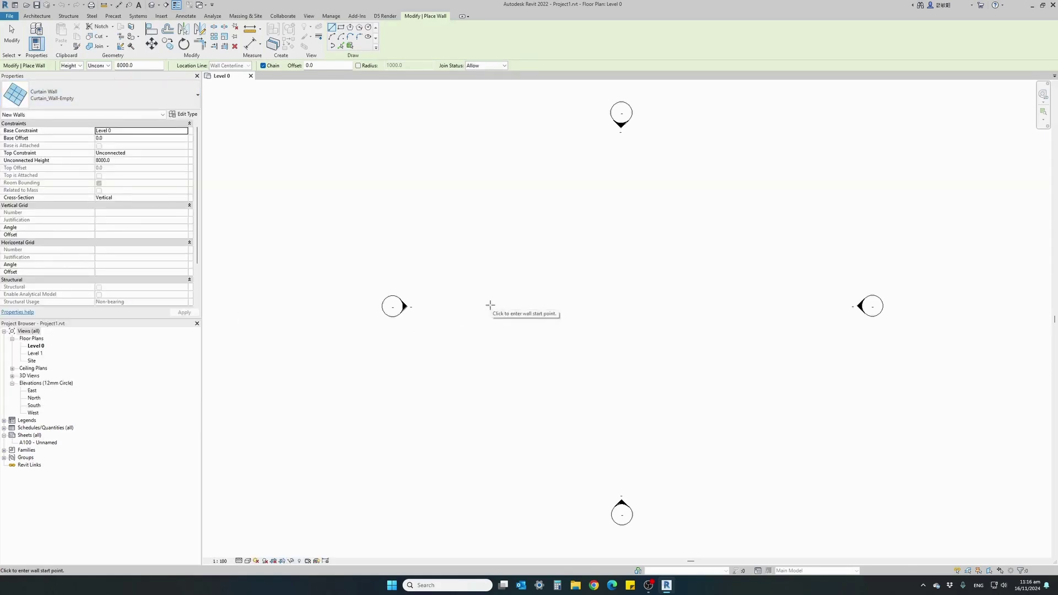
left_click(649, 305)
key("Escape")
key("Escape")
Set the wall's top constraint to Level 1 and show it in the South elevation
left_click(140, 153)
left_click(115, 172)
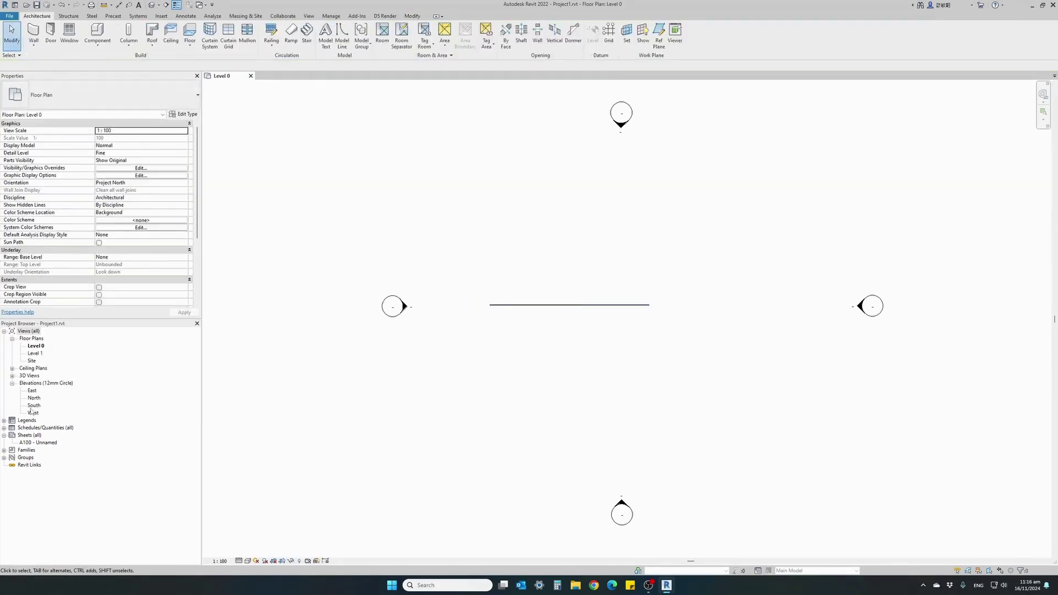
double_click(35, 405)
left_click(247, 561)
left_click(264, 533)
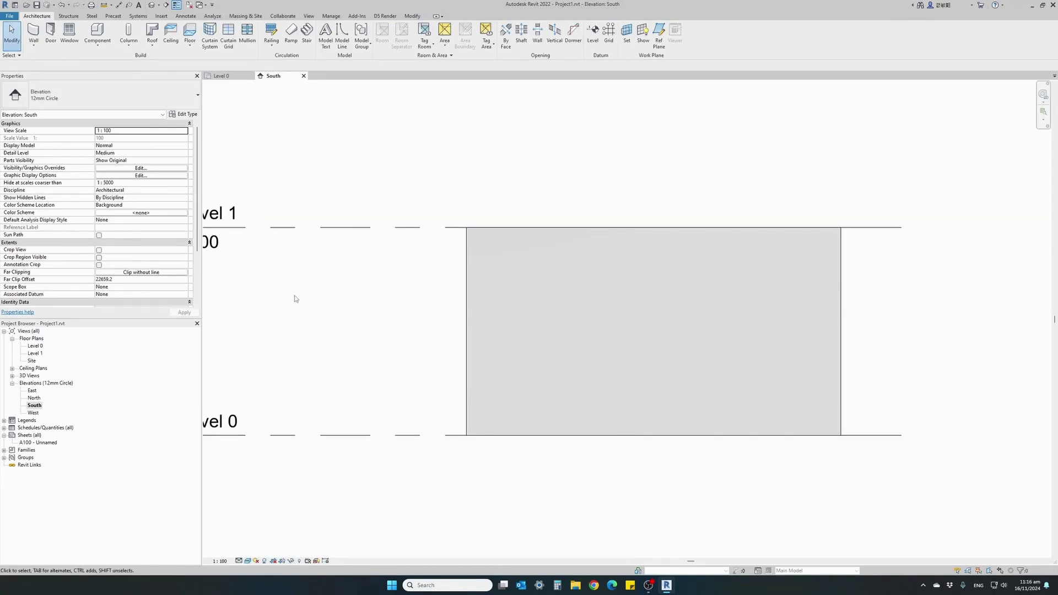
Add three vertical and two horizontal curtain grid lines across the wall
left_click(228, 34)
left_click(652, 295)
left_click(552, 291)
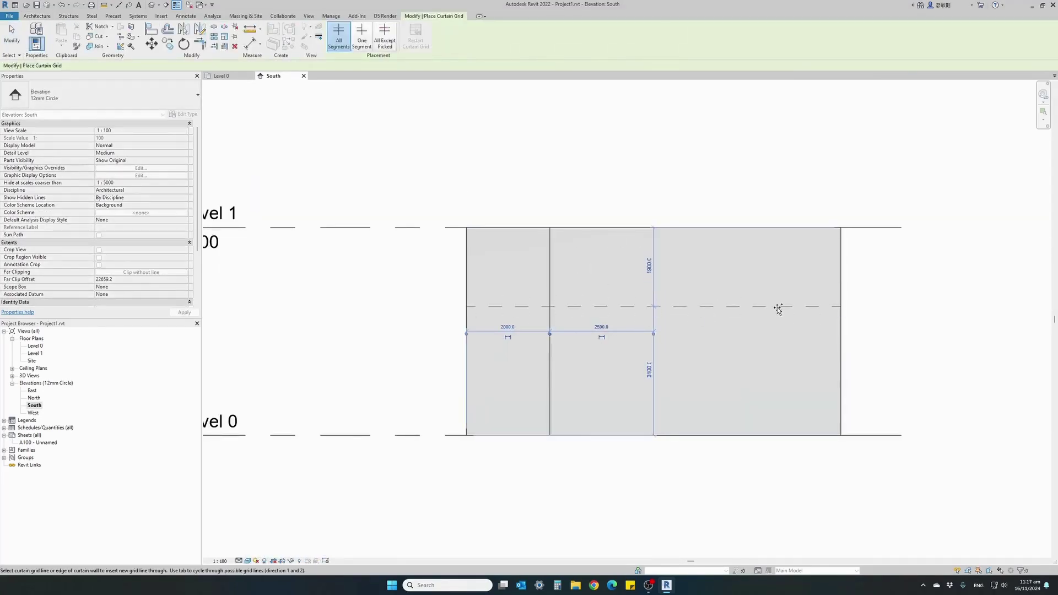
left_click(760, 288)
left_click(610, 339)
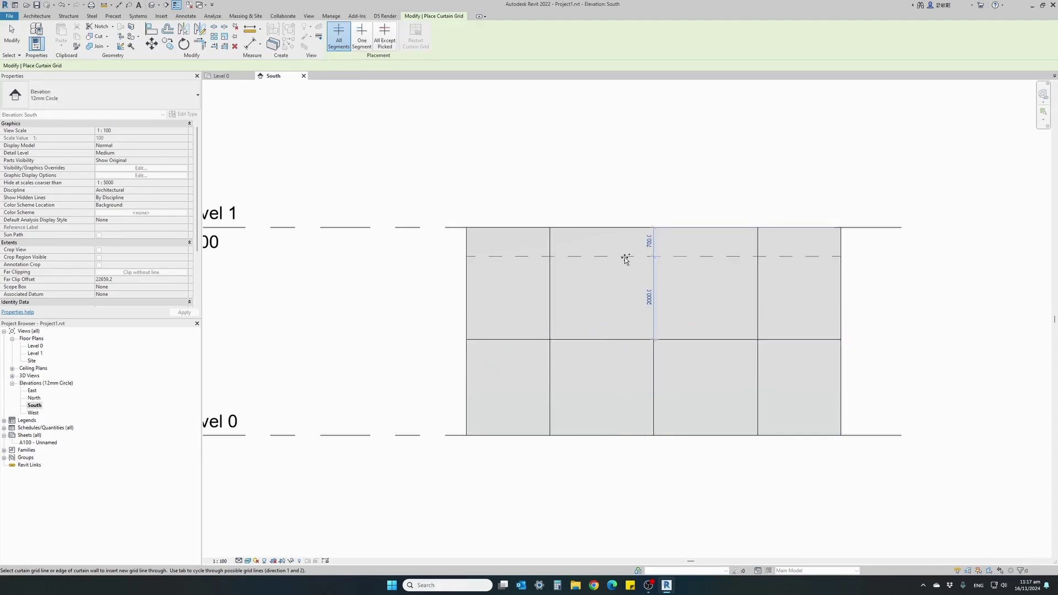
left_click(626, 254)
Raise the Level 1 elevation to 6000
key("Escape")
middle_click_drag(456, 278, 560, 297)
double_click(293, 266)
type("6000")
key("Return")
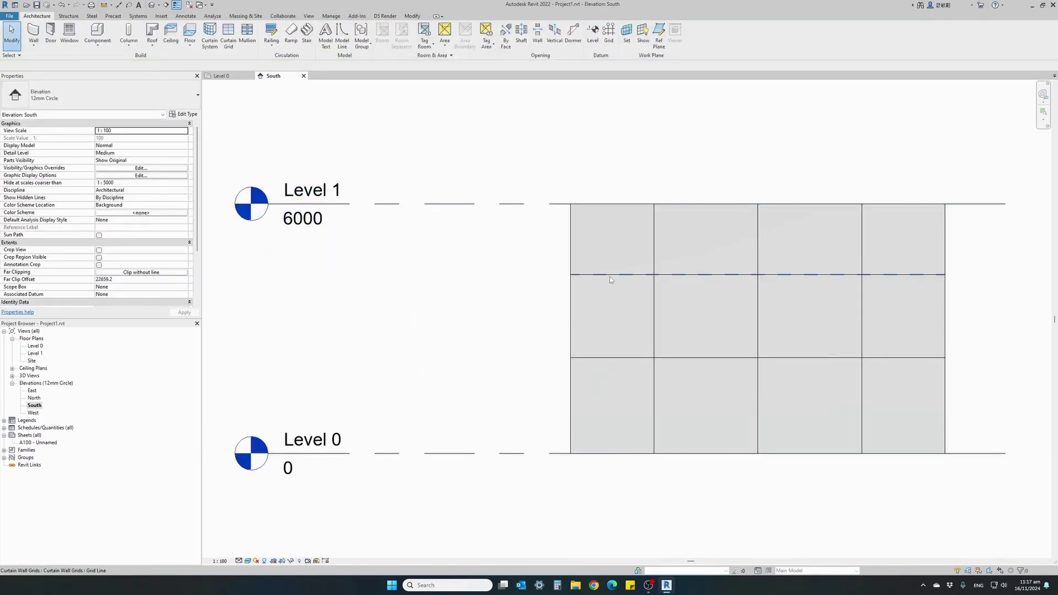
In 3D, place mullions on all five vertical lines and both horizontal grid lines
left_click(152, 5)
scroll(310, 264, "up", 1)
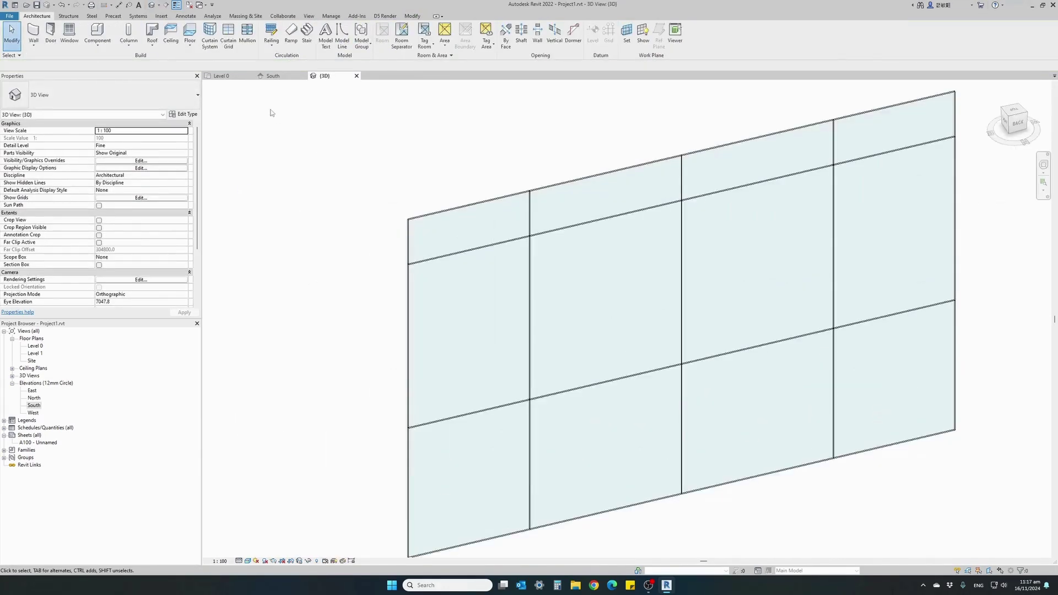
left_click(247, 35)
left_click(409, 295)
left_click(530, 264)
left_click(682, 242)
left_click(833, 220)
left_click(952, 259)
left_click(893, 315)
left_click(859, 158)
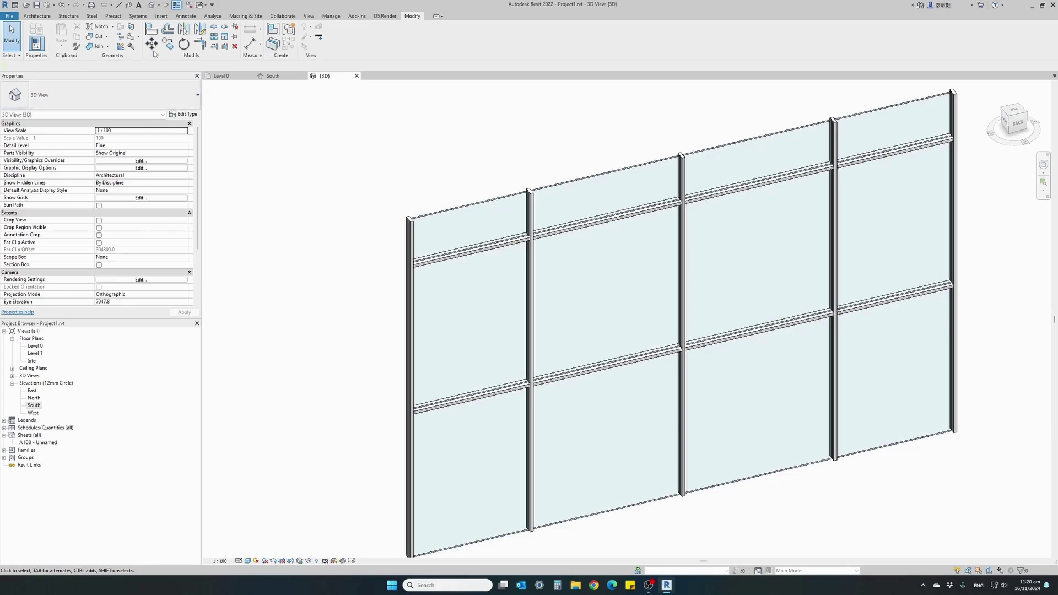
left_click(162, 17)
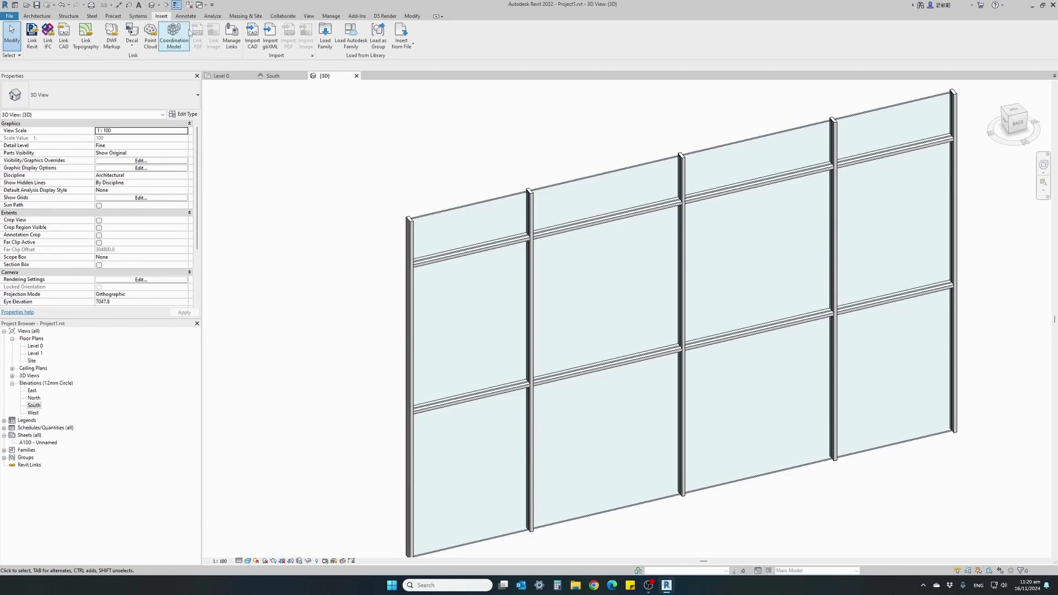
Load the Double, then the Single Automatic Sliding Door .rfa files from Downloads
left_click(325, 36)
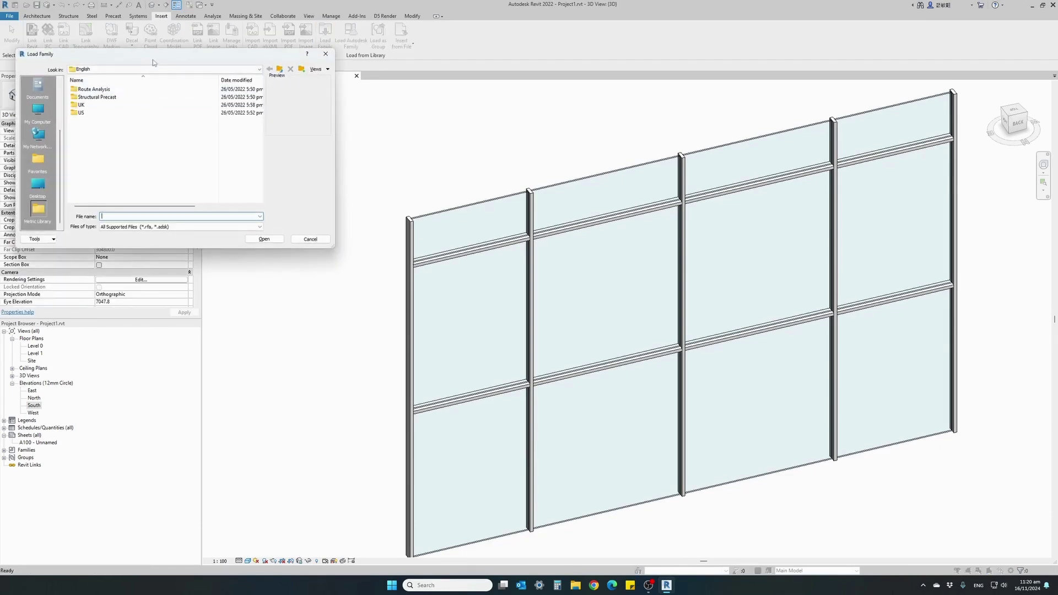
left_click_drag(153, 63, 316, 123)
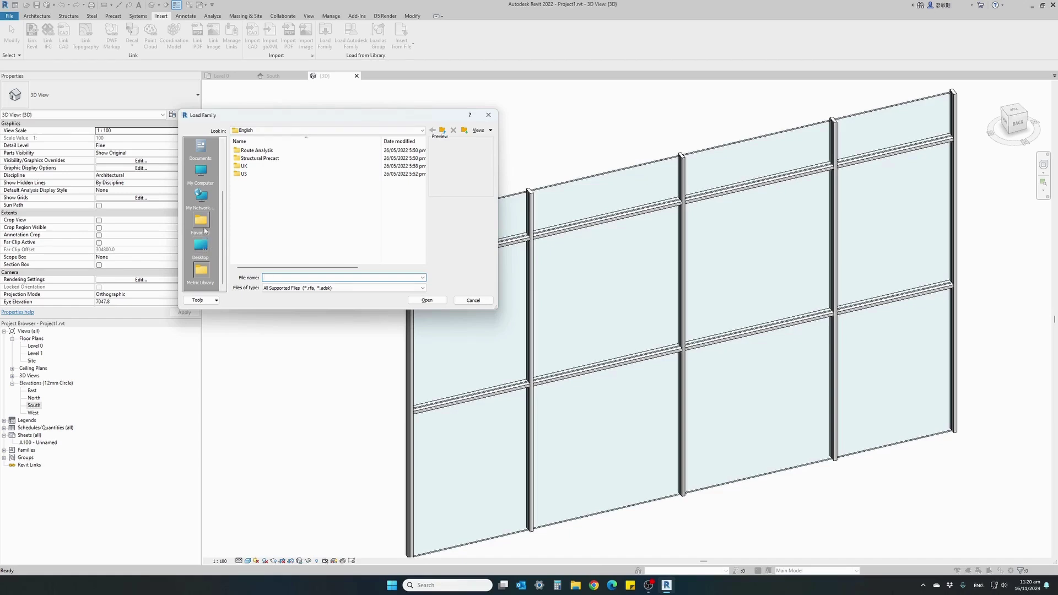
left_click(327, 130)
left_click(270, 212)
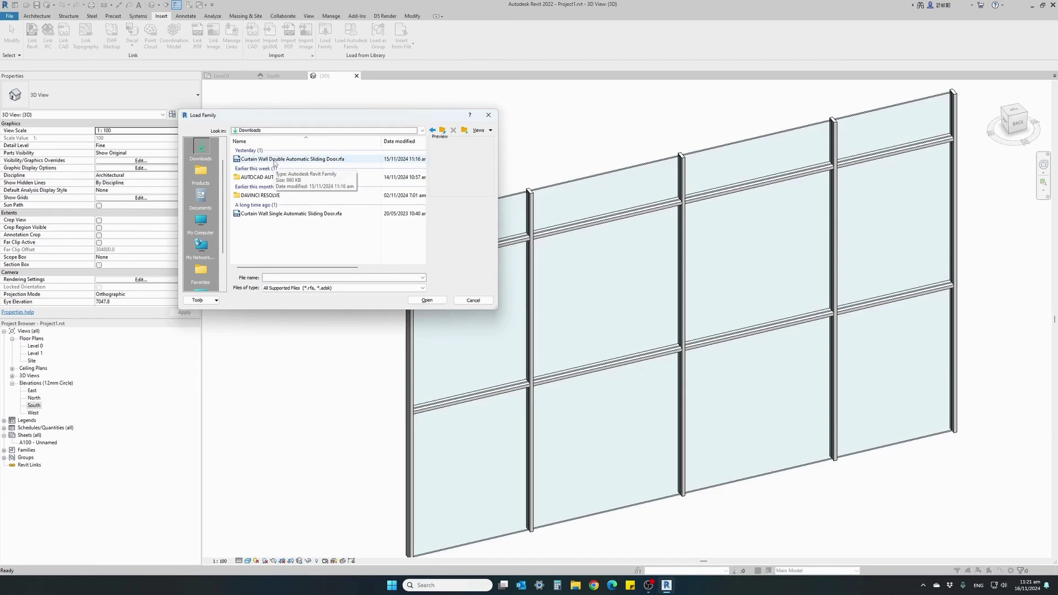
left_click(275, 160)
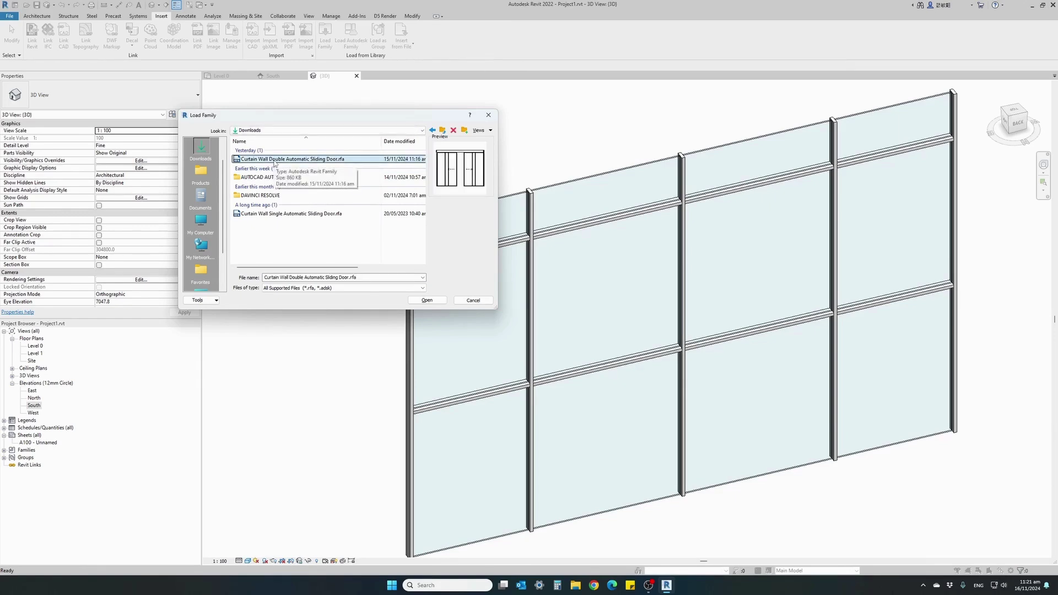
double_click(346, 159)
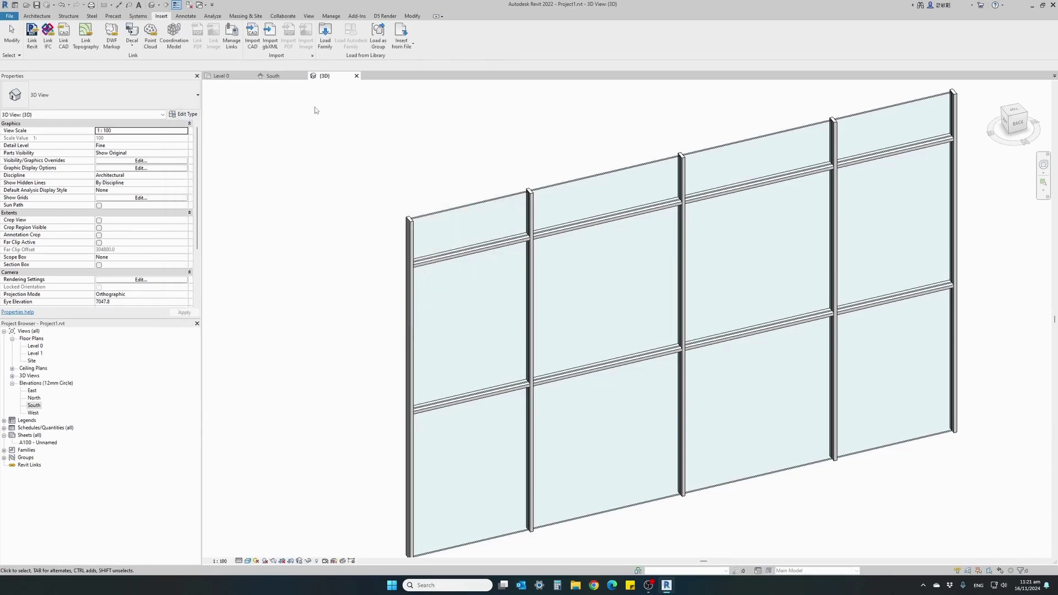
left_click(325, 34)
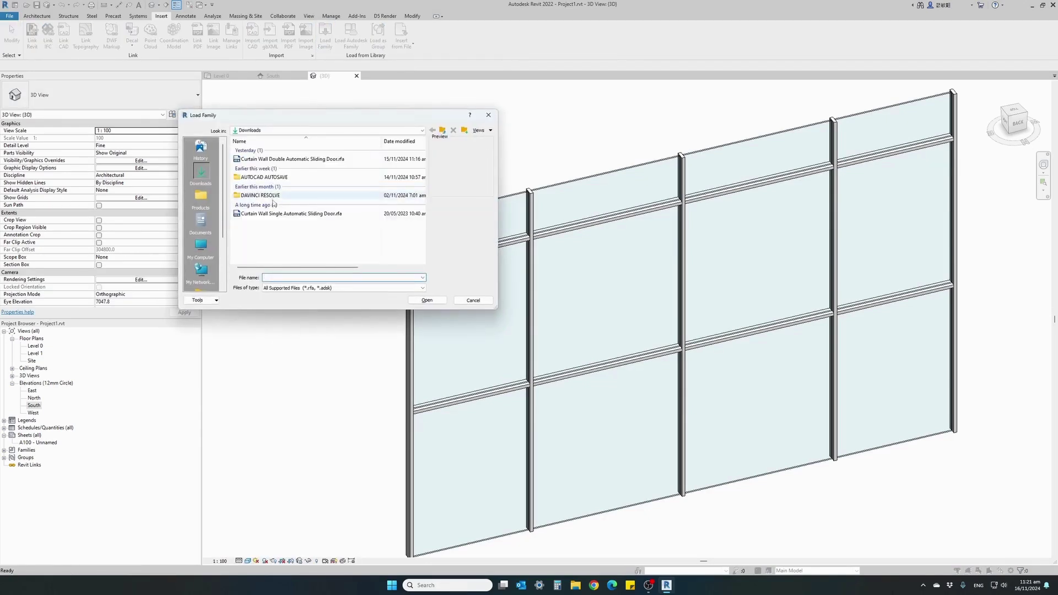
double_click(270, 214)
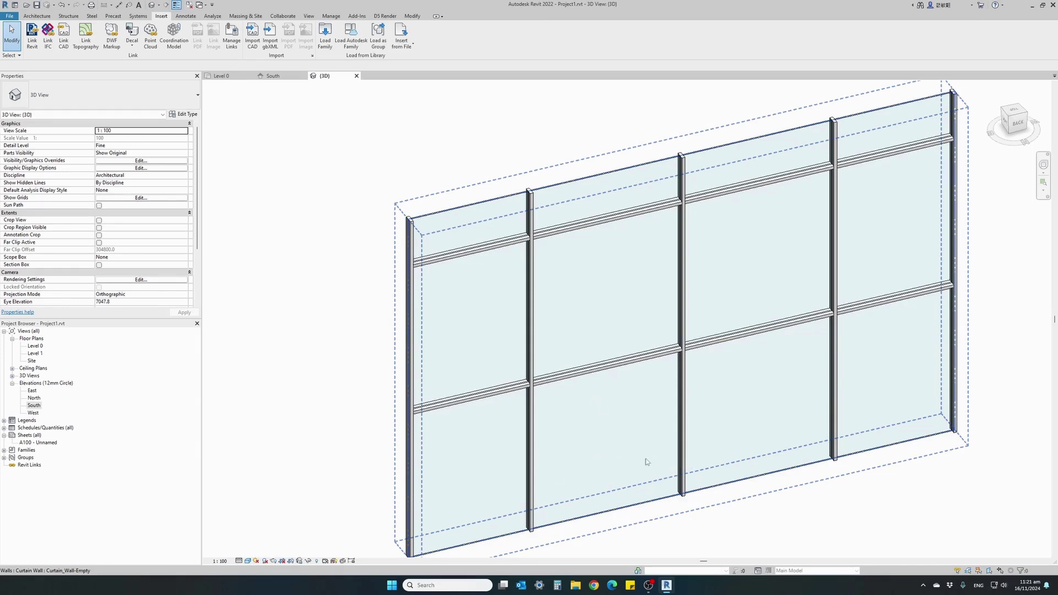
Swap the second bay's lower glazed panel for a Curtain Wall Double Automatic Sliding Door
middle_click_drag(614, 455, 567, 444)
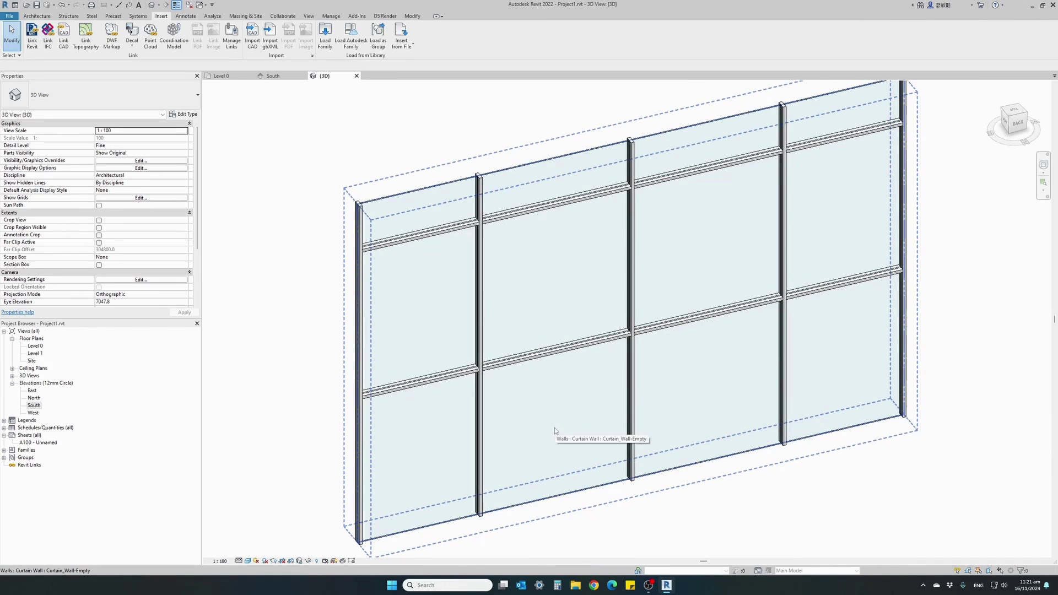
key("Tab")
left_click(555, 427)
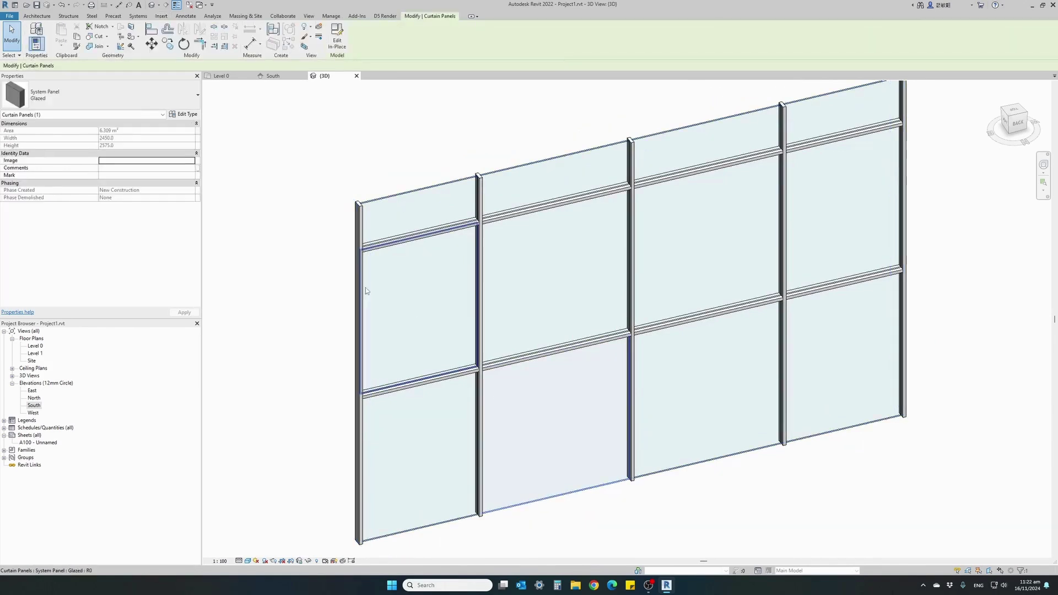
left_click(118, 98)
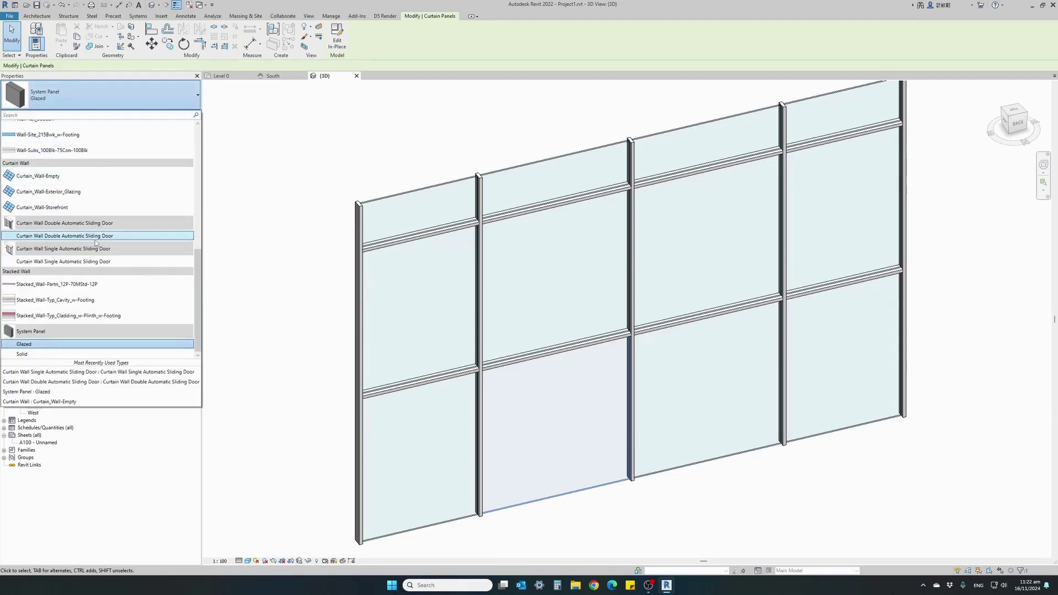
mouse_move(73, 239)
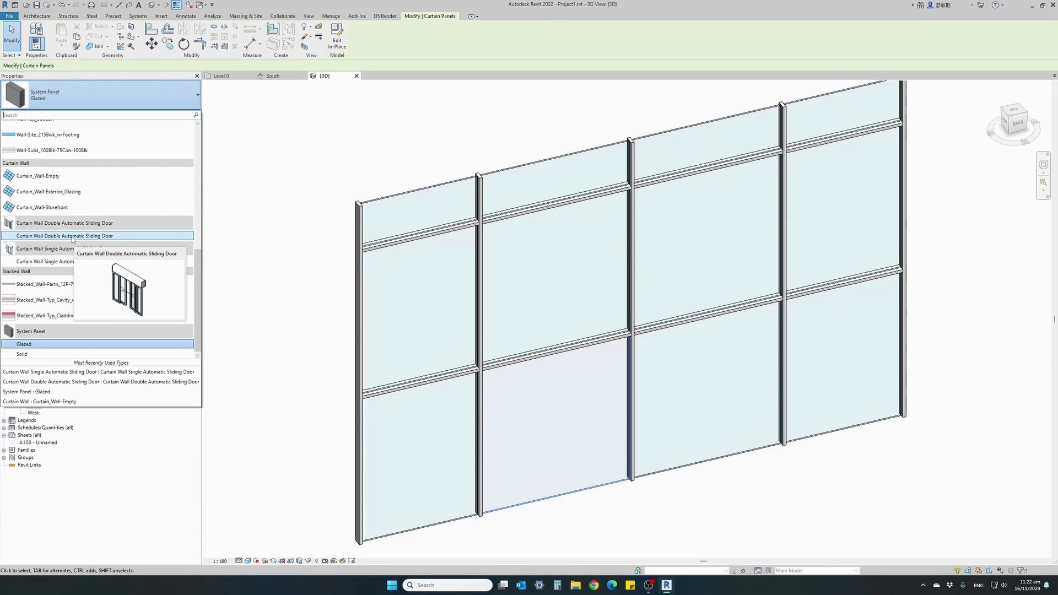
left_click(73, 235)
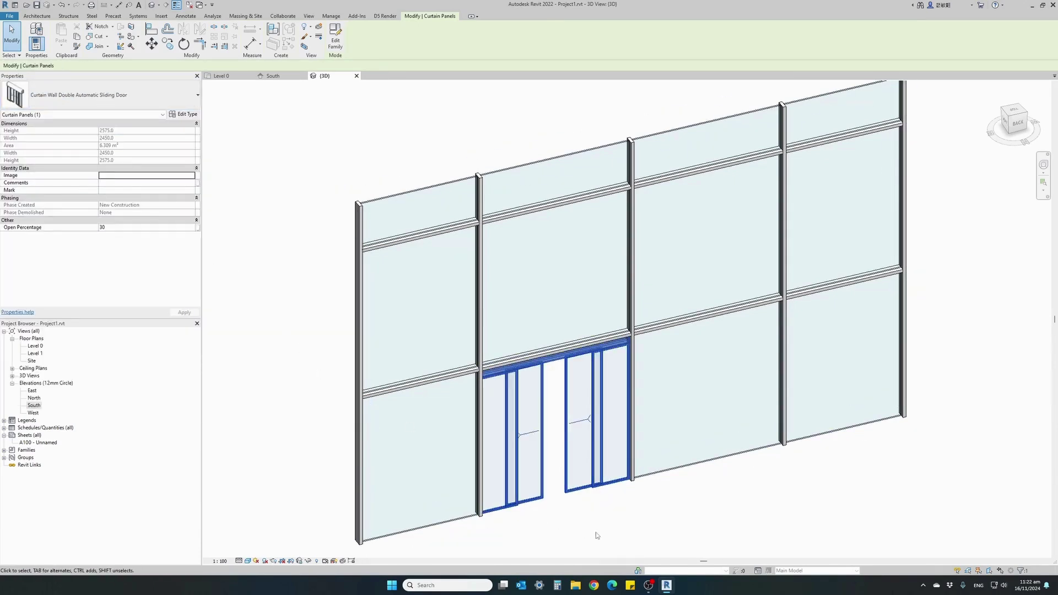
left_click(638, 539)
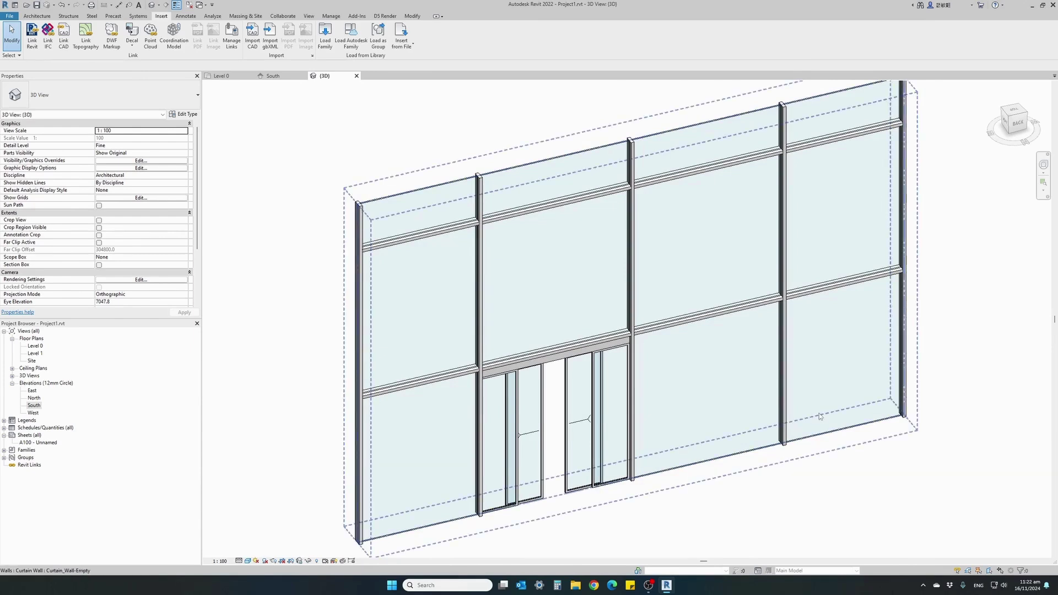
Turn the lower-right glazed panel into a Curtain Wall Single Automatic Sliding Door, then orbit to check
key("Tab")
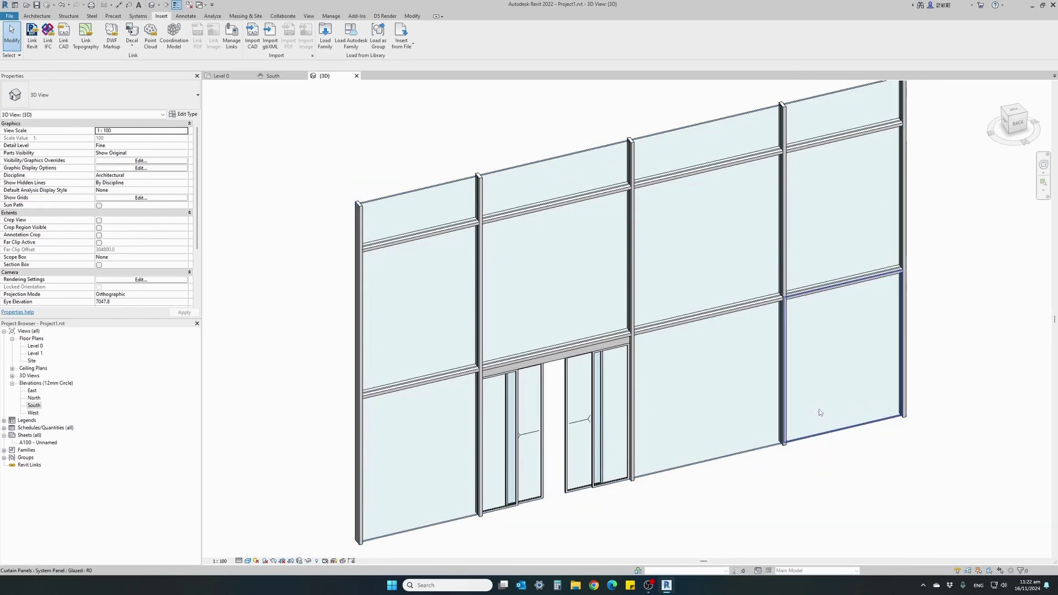
left_click(819, 410)
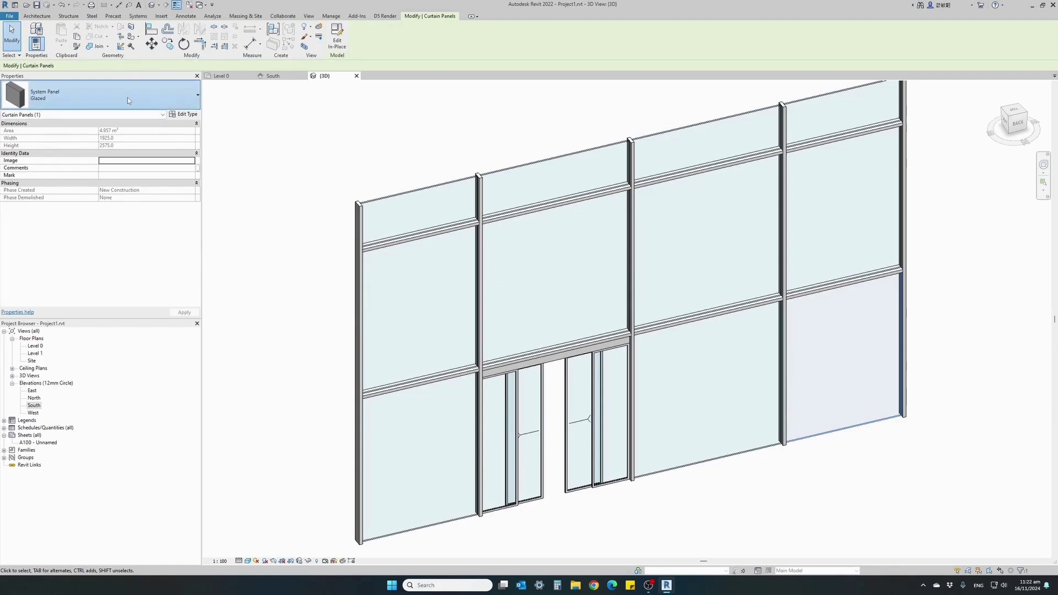
left_click(129, 100)
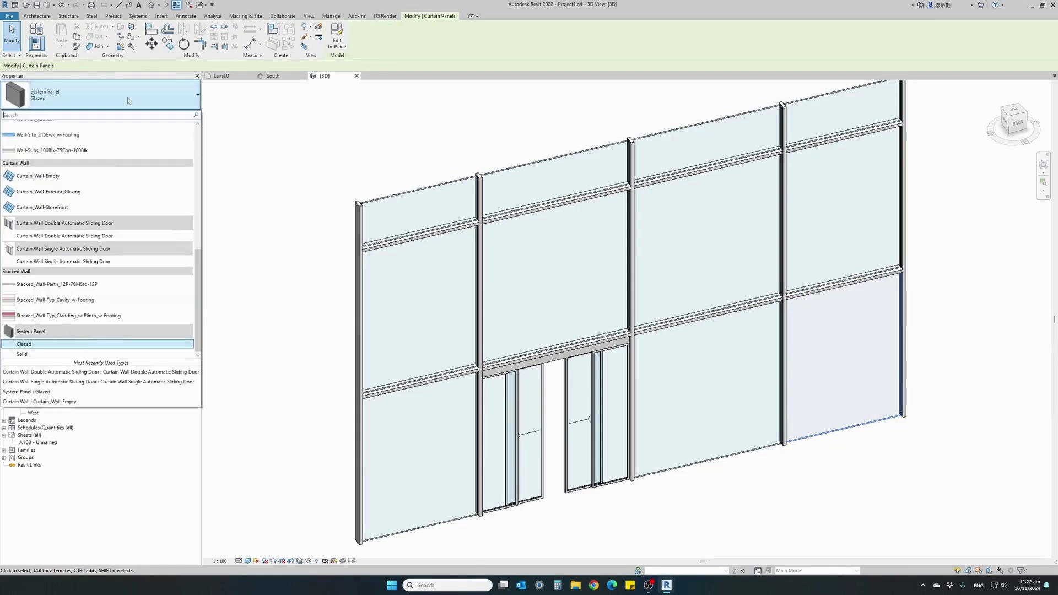
left_click(107, 264)
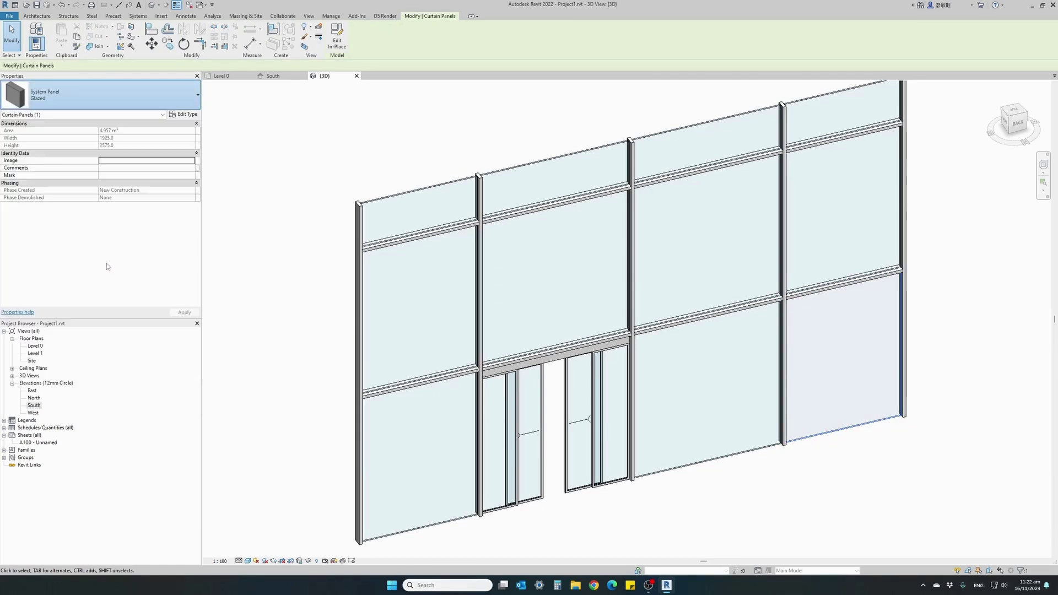
left_click(704, 522)
middle_click_drag(703, 521, 512, 408, "shift")
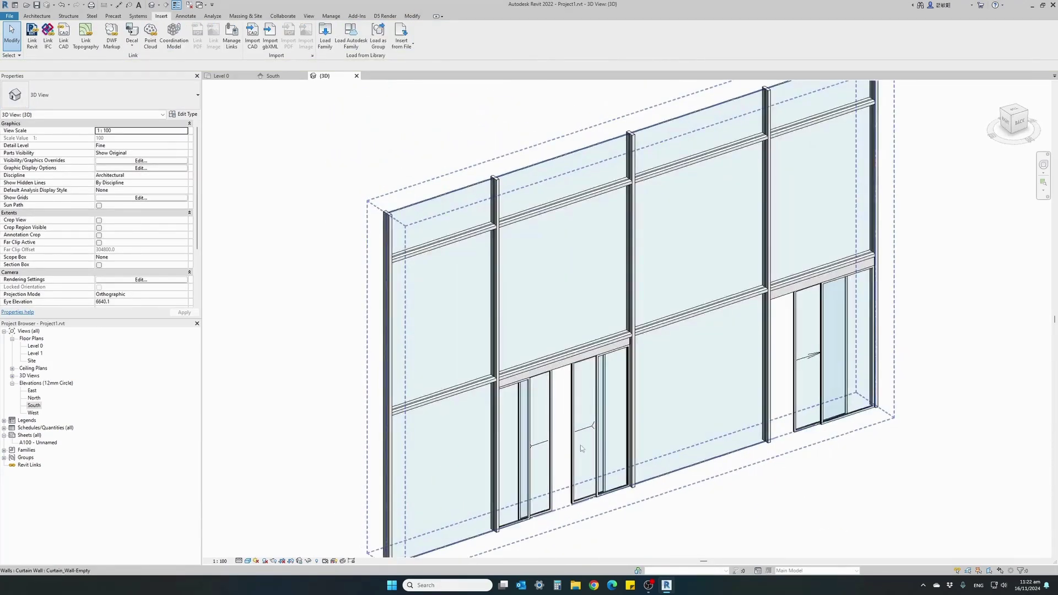
scroll(580, 475, "up", 5)
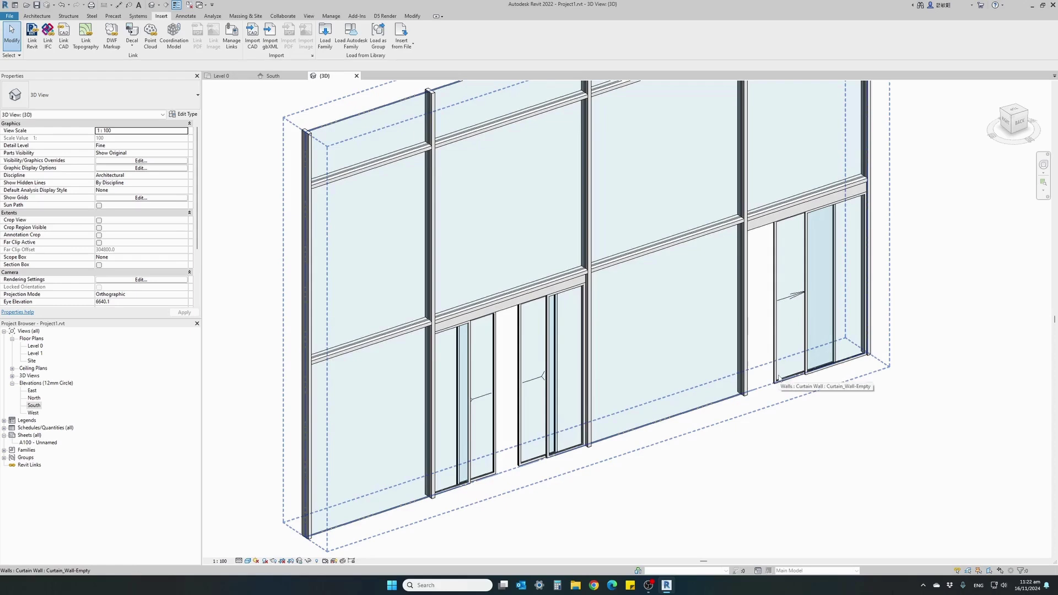
On Level 0, select the single sliding door panel and flip both its facing and hand
left_click(221, 76)
scroll(350, 308, "up", 3)
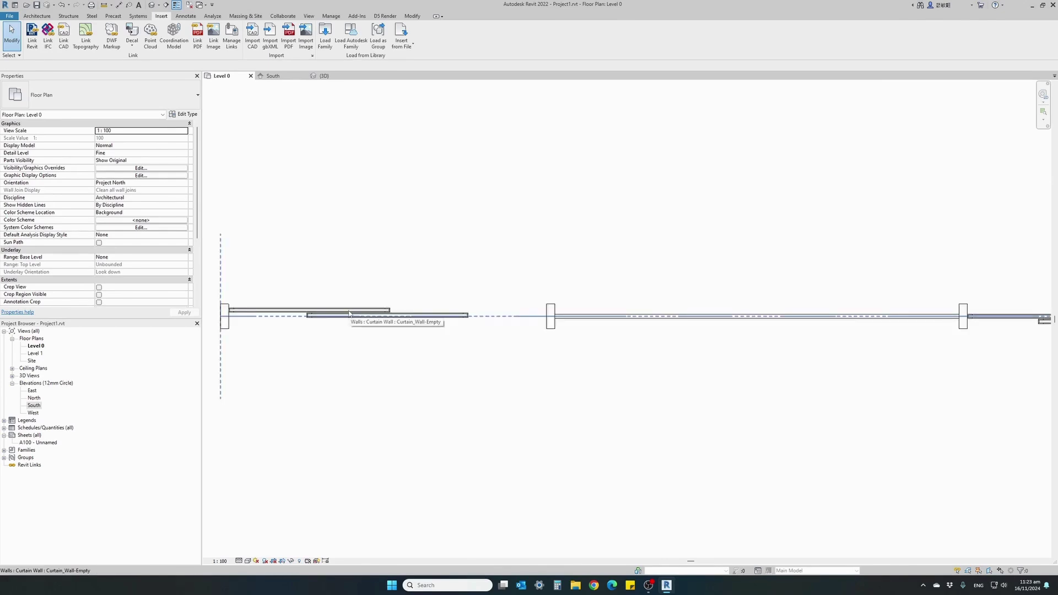
key("Tab")
left_click(349, 313)
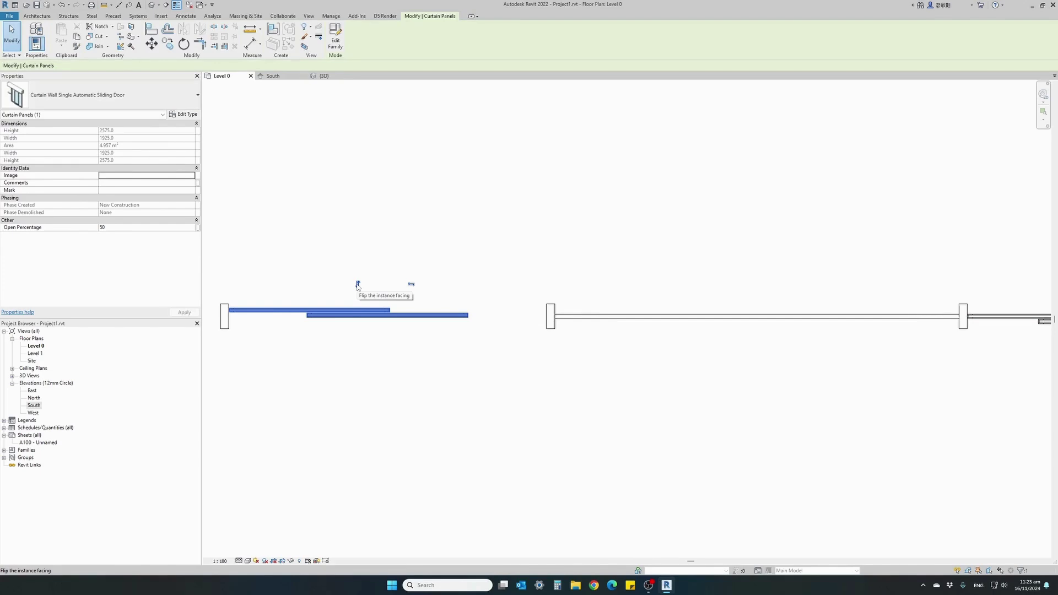
left_click(358, 284)
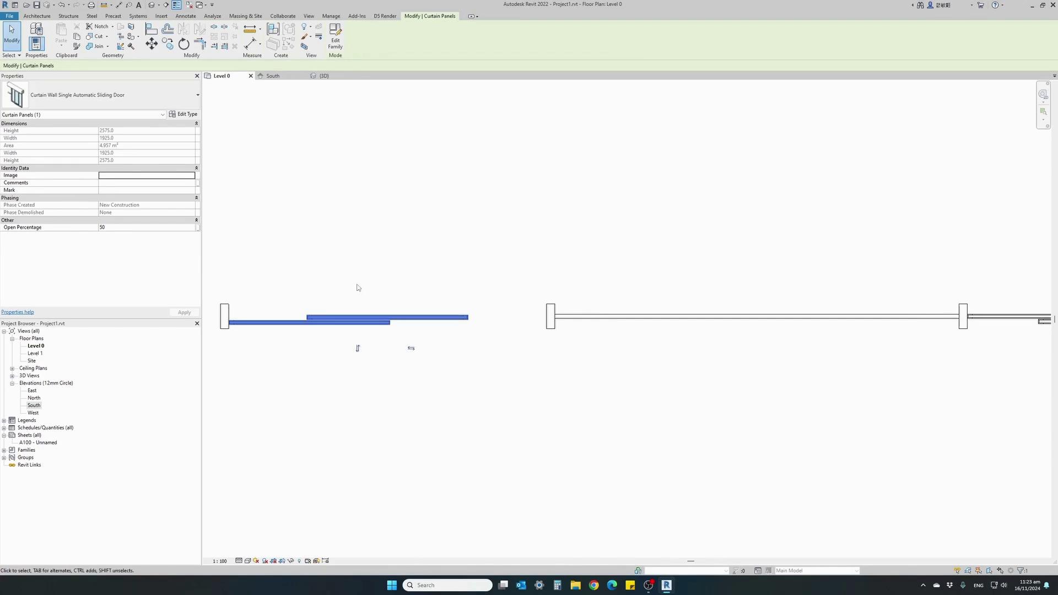
left_click(411, 349)
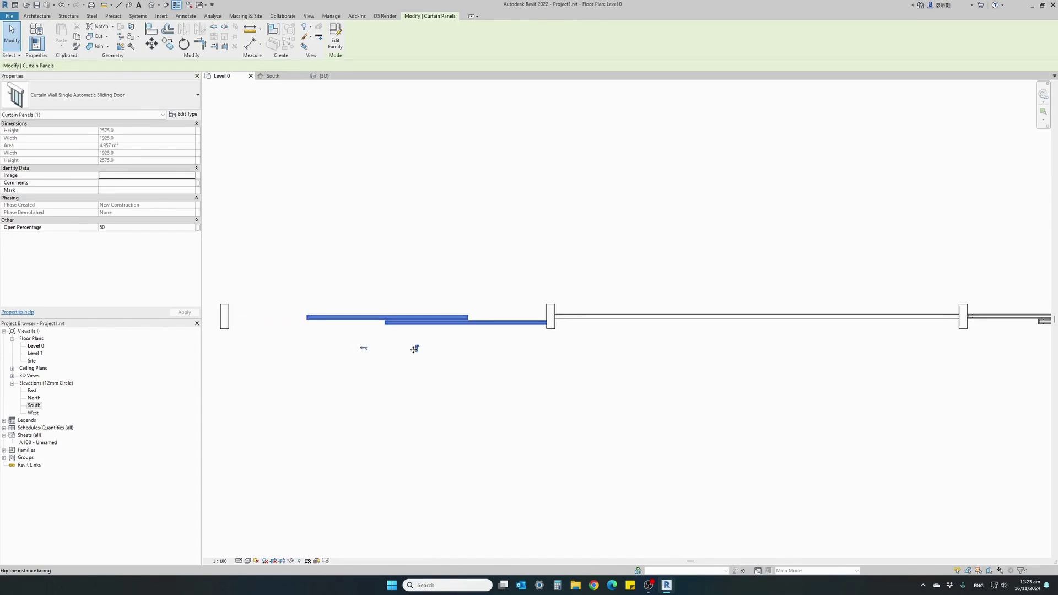
left_click(322, 77)
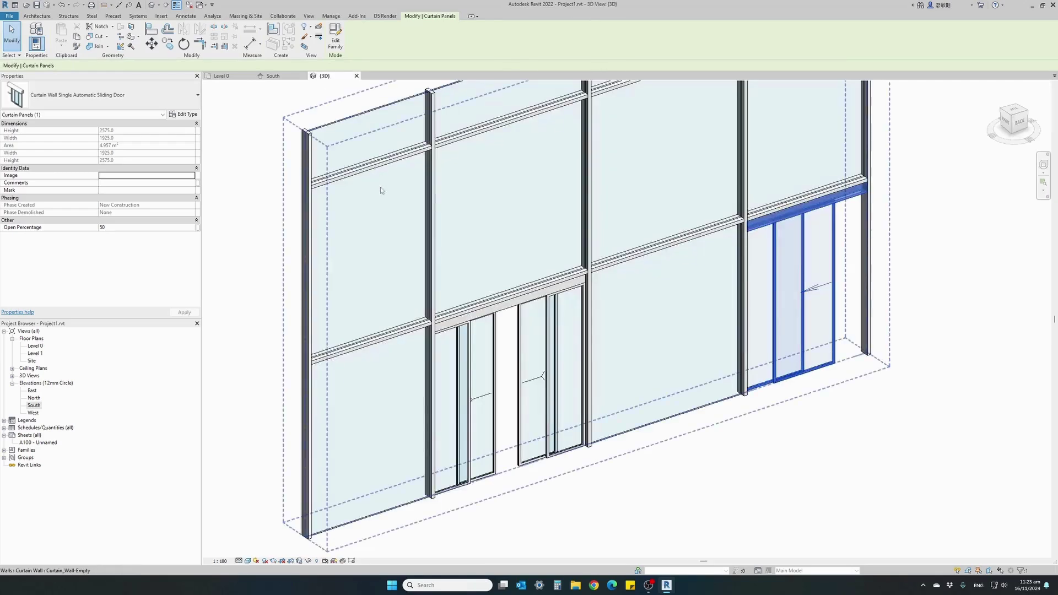
left_click(239, 346)
middle_click_drag(239, 346, 397, 402, "shift")
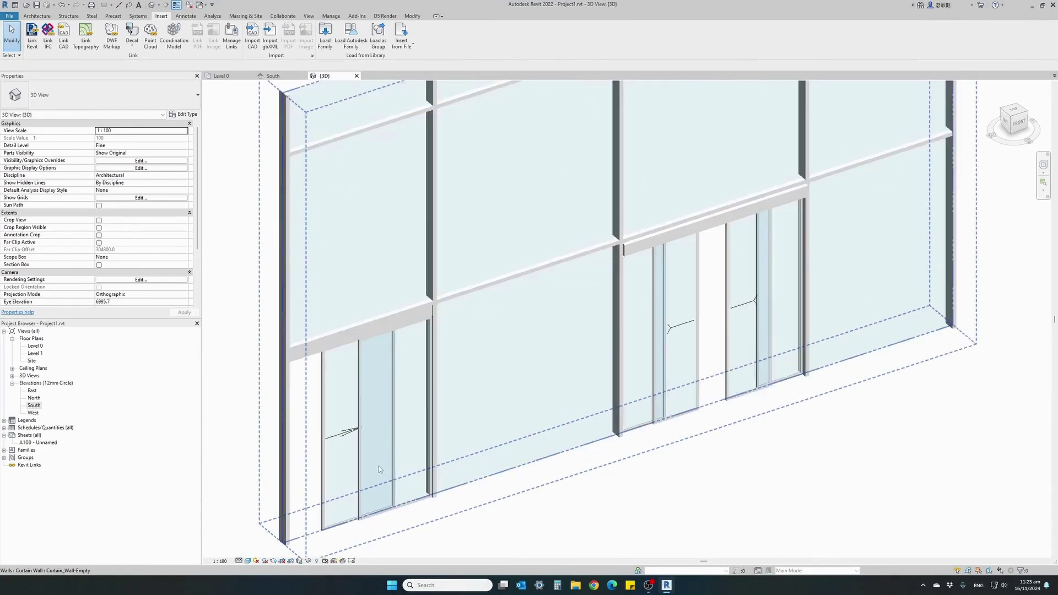
scroll(543, 530, "up", 2)
scroll(542, 530, "down", 3)
scroll(506, 486, "up", 4)
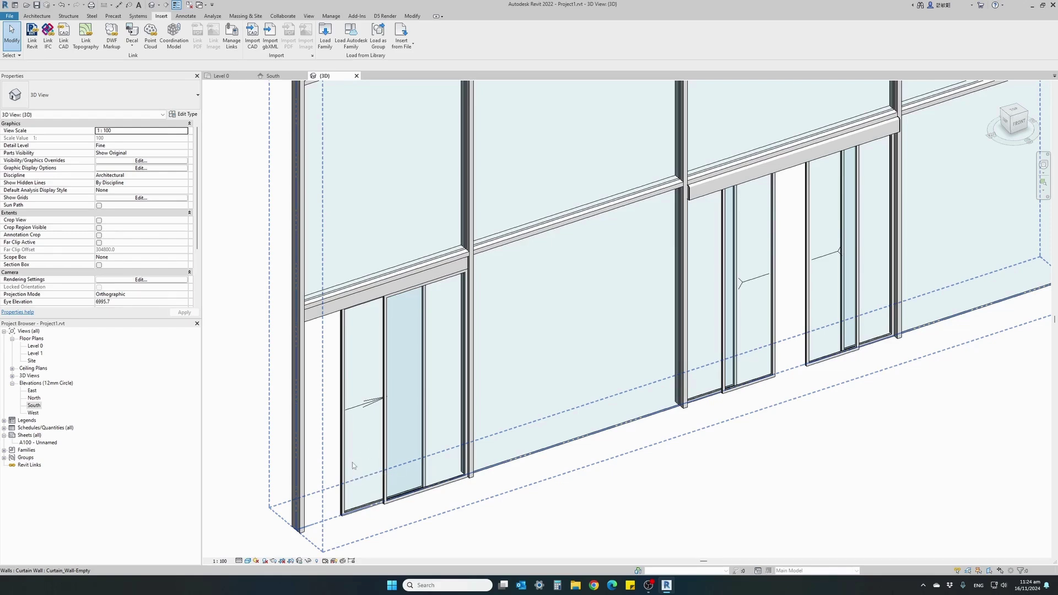
left_click(221, 76)
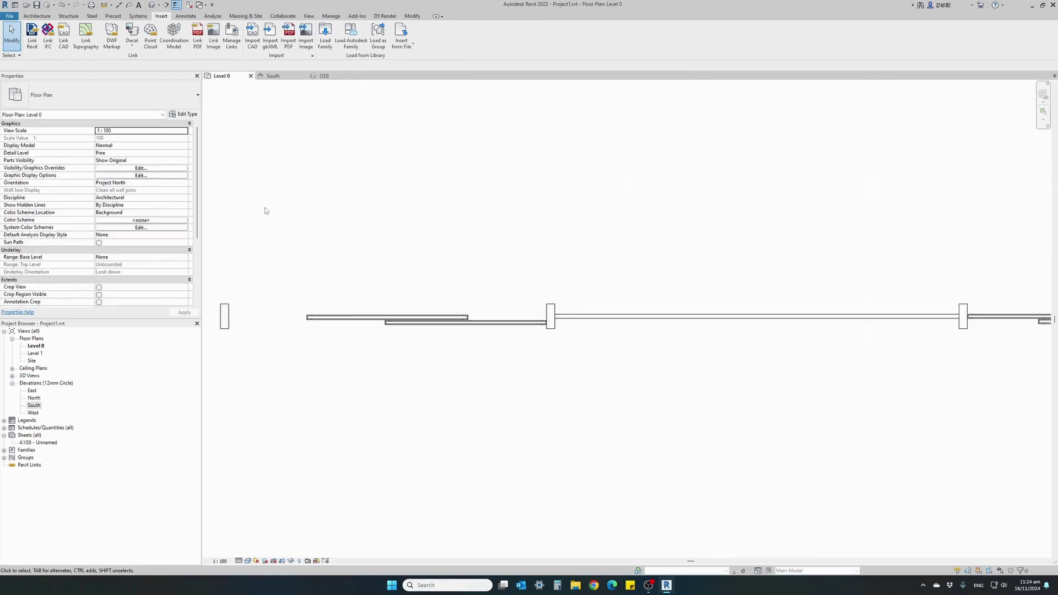
Flip the single sliding door's facing back and check the result in 3D
left_click(367, 323)
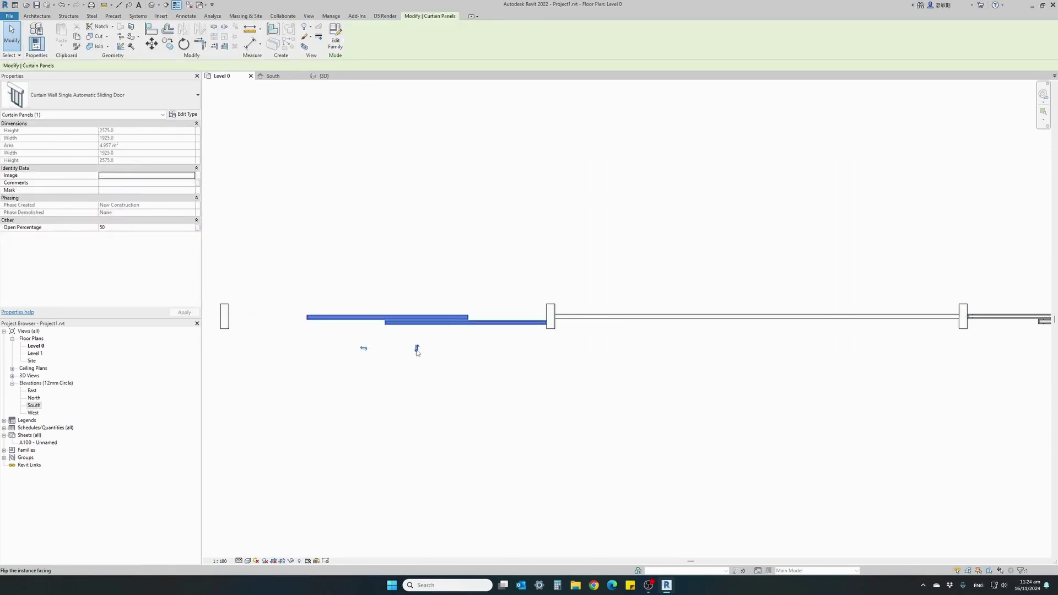
left_click(417, 349)
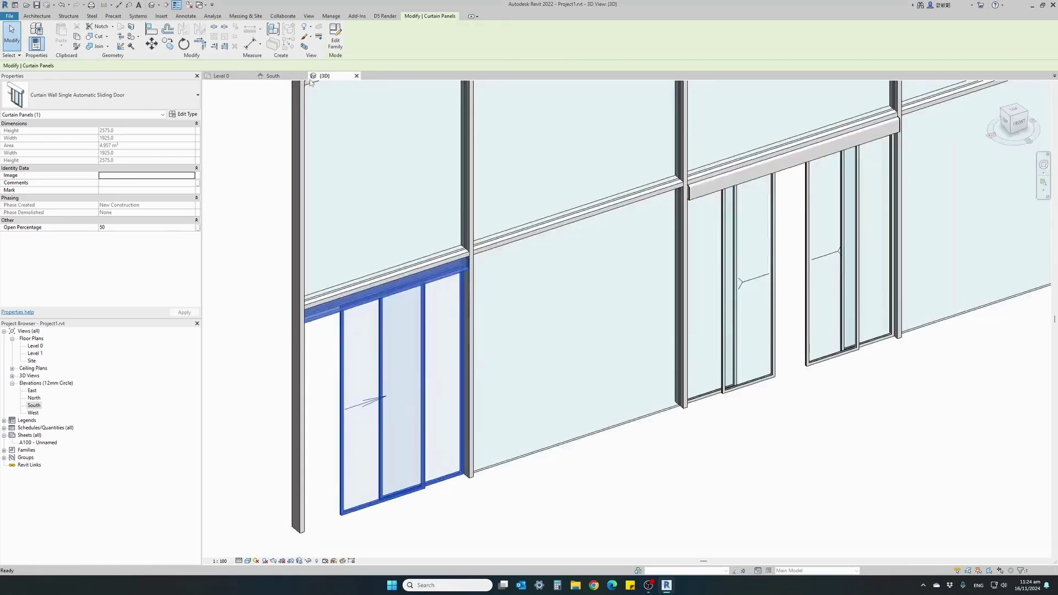
left_click(311, 77)
left_click(528, 500)
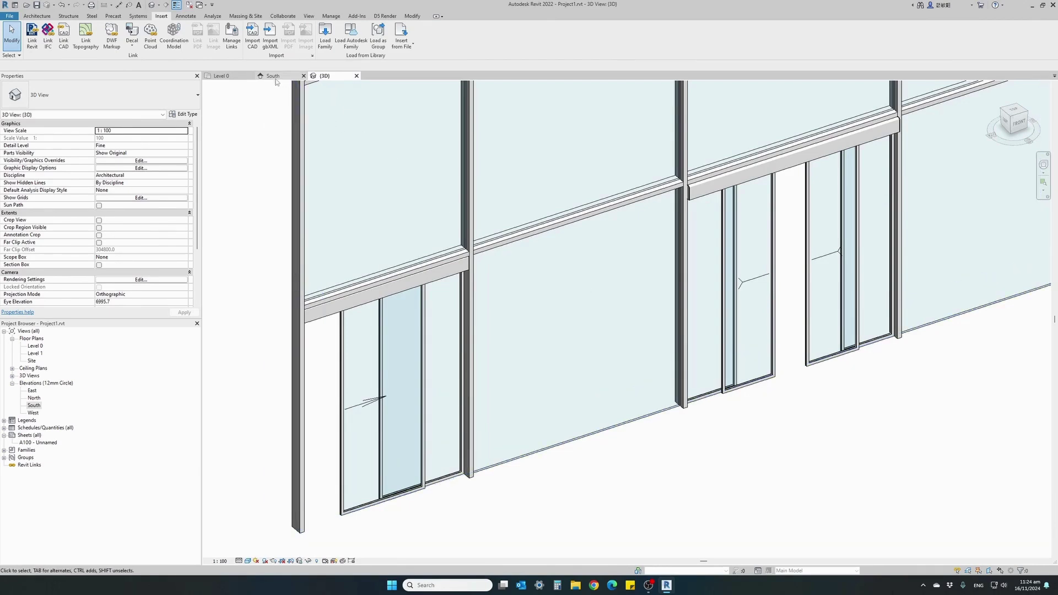
Back on Level 0, pan to the double sliding door and select its panel
left_click(226, 82)
middle_click_drag(476, 276, 286, 343)
left_click(539, 356)
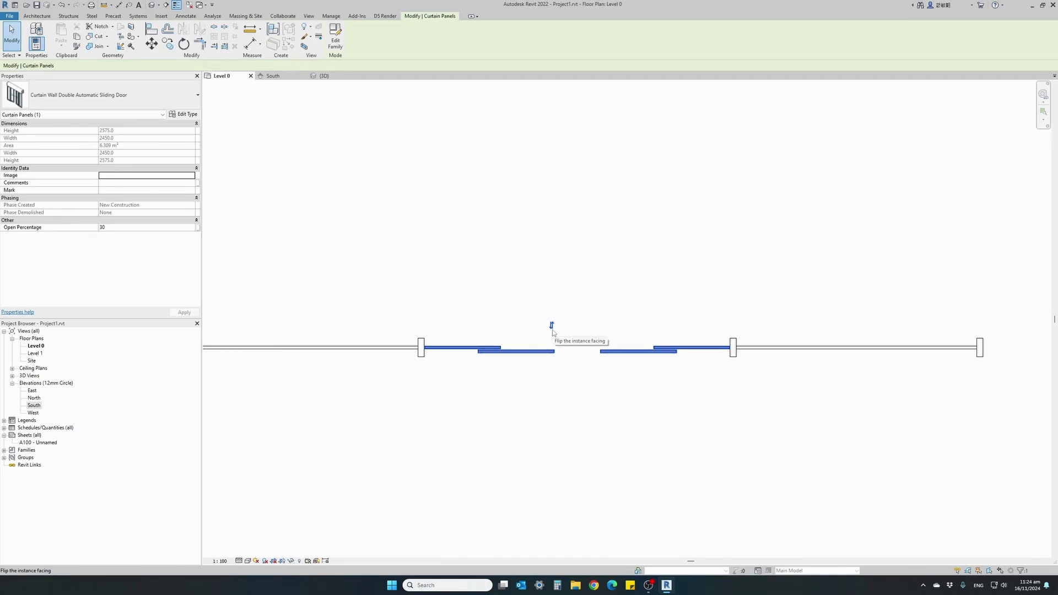
Flip the double door's facing, revert it with Space, and reselect the door in 3D
left_click(552, 329)
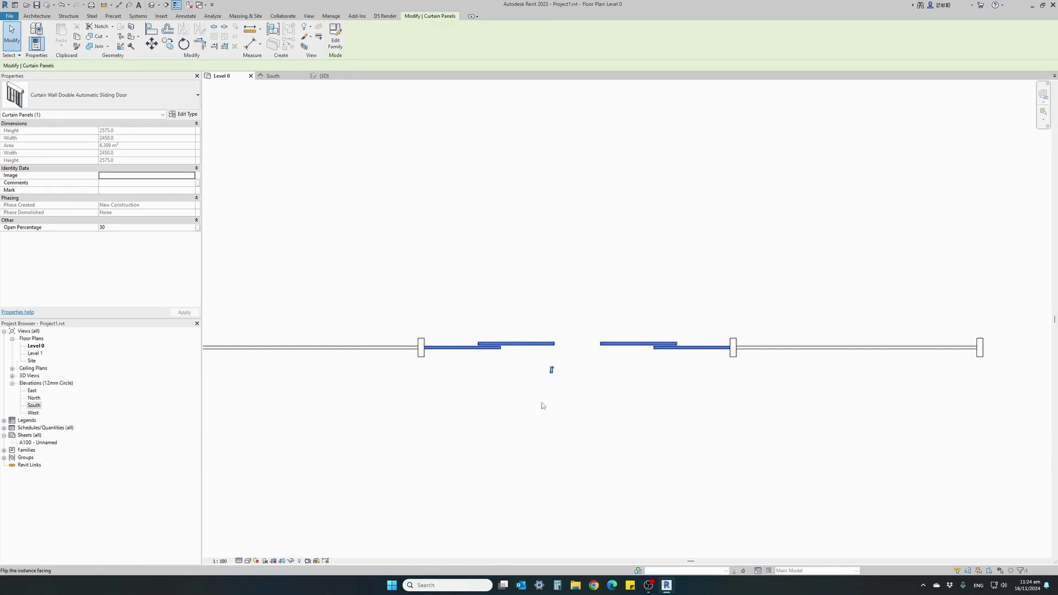
key("space")
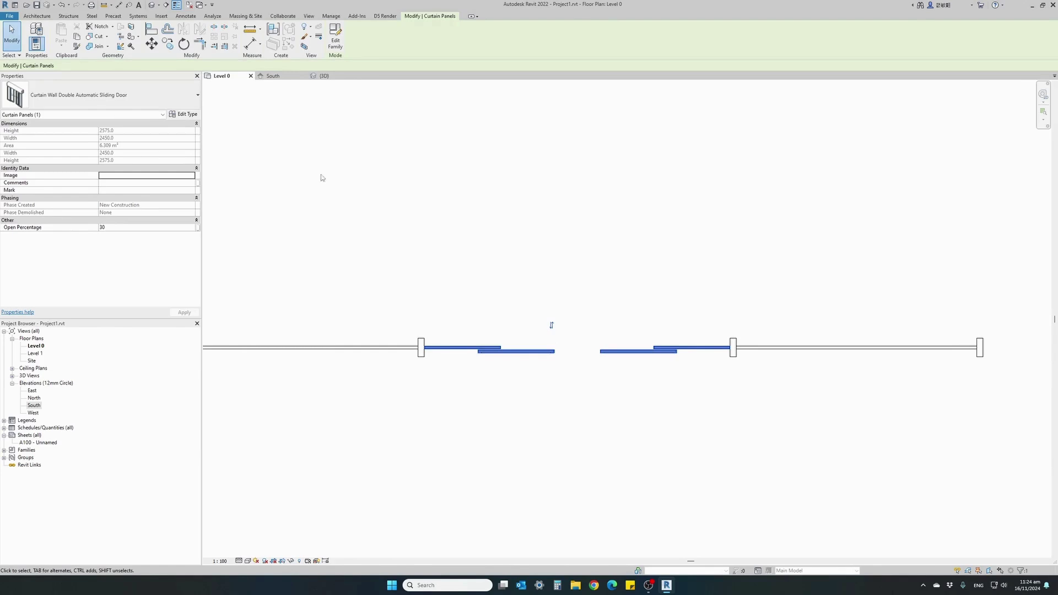
left_click(324, 75)
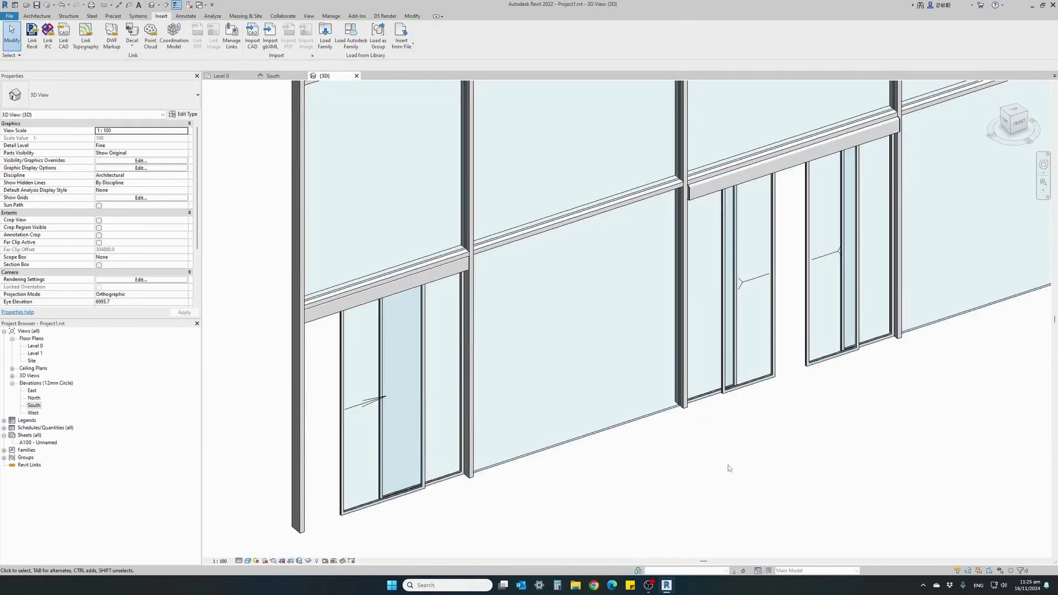
left_click(730, 393)
left_click(730, 393)
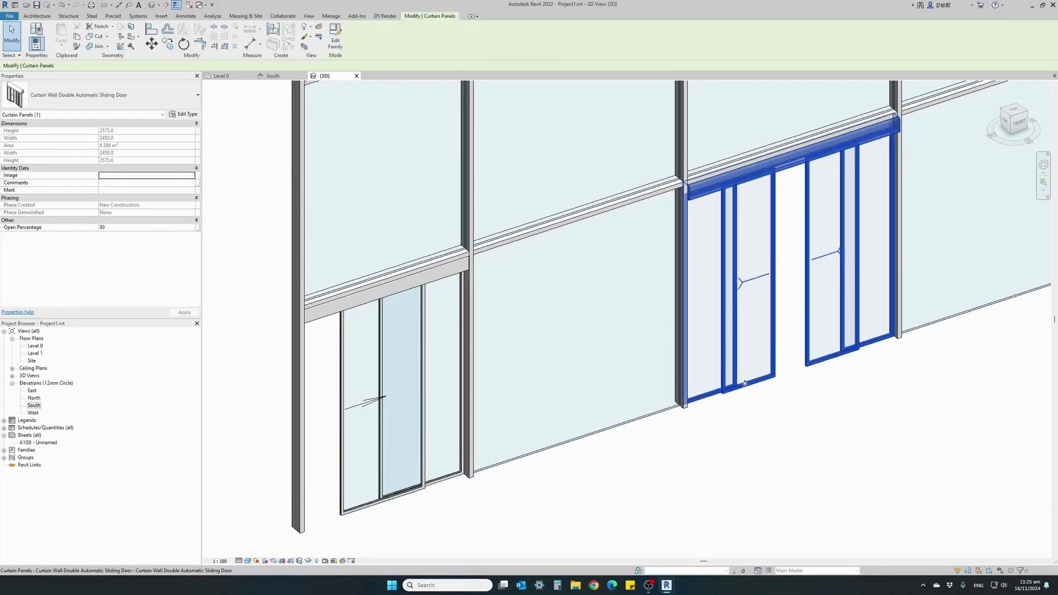
left_click(193, 115)
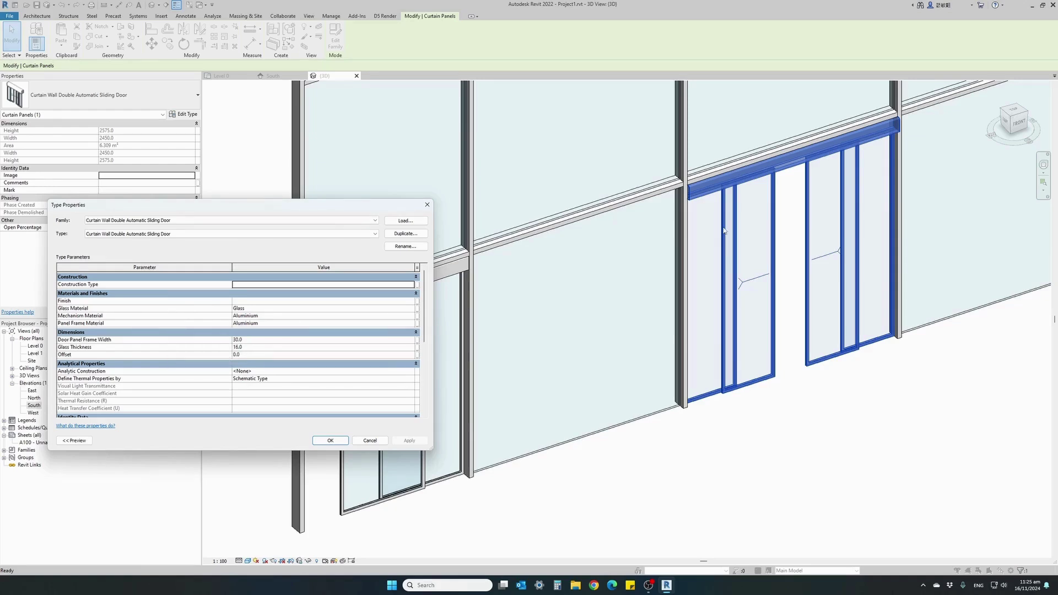
left_click(416, 293)
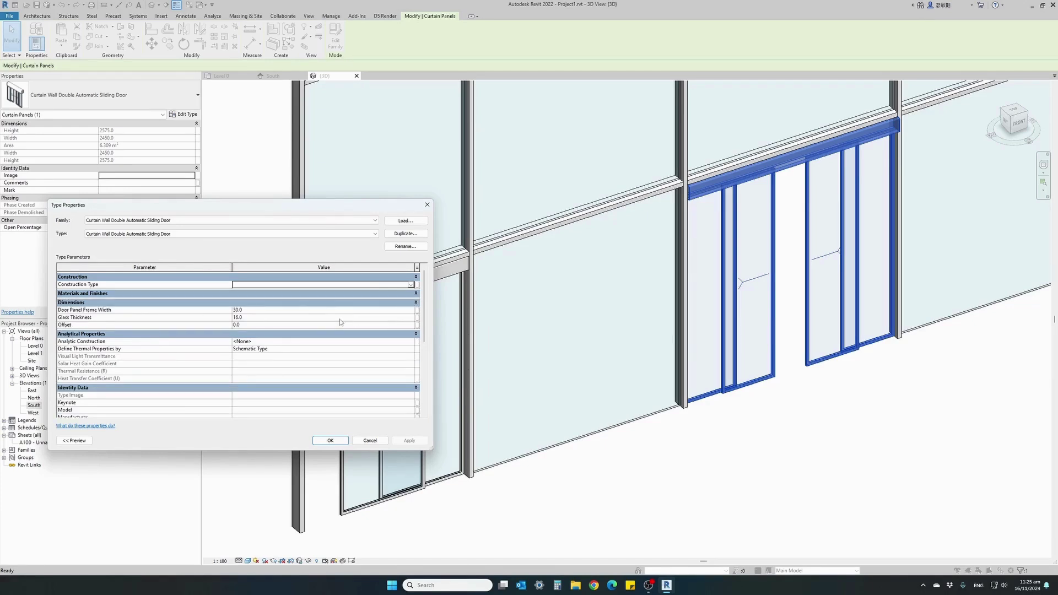
left_click(416, 334)
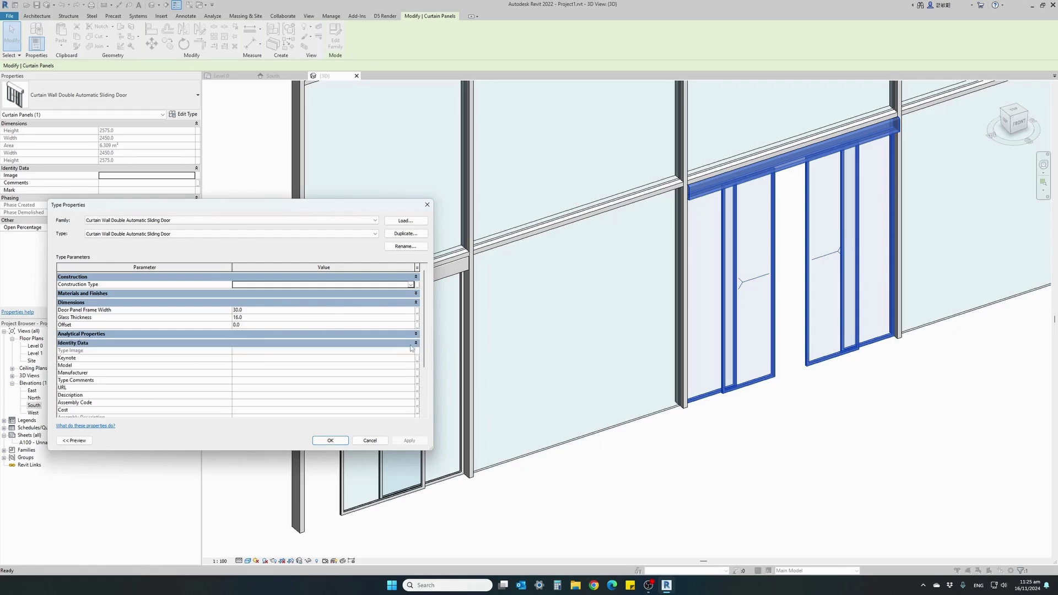
left_click(416, 343)
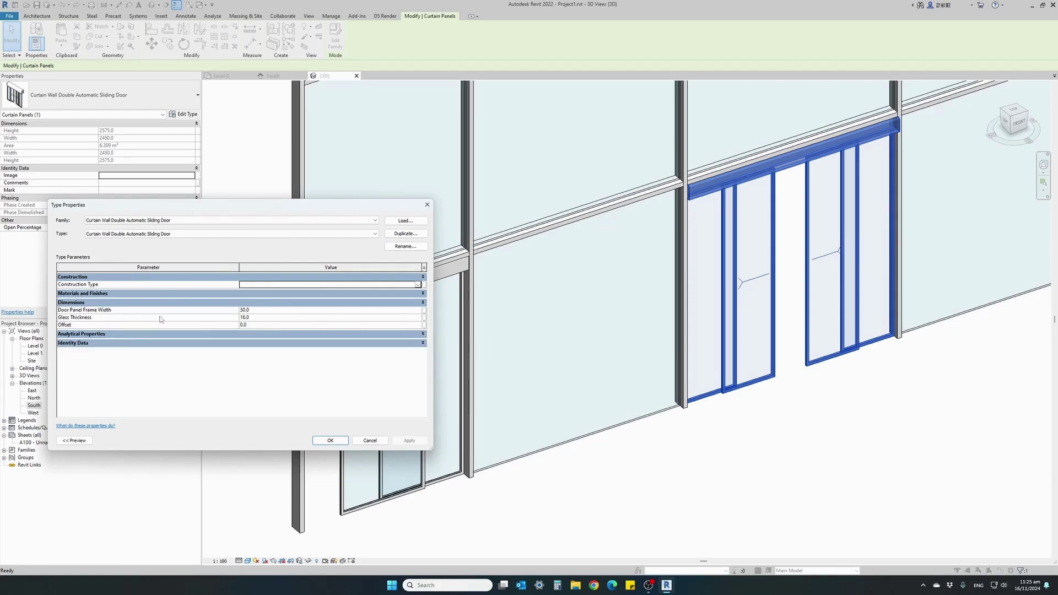
left_click(258, 325)
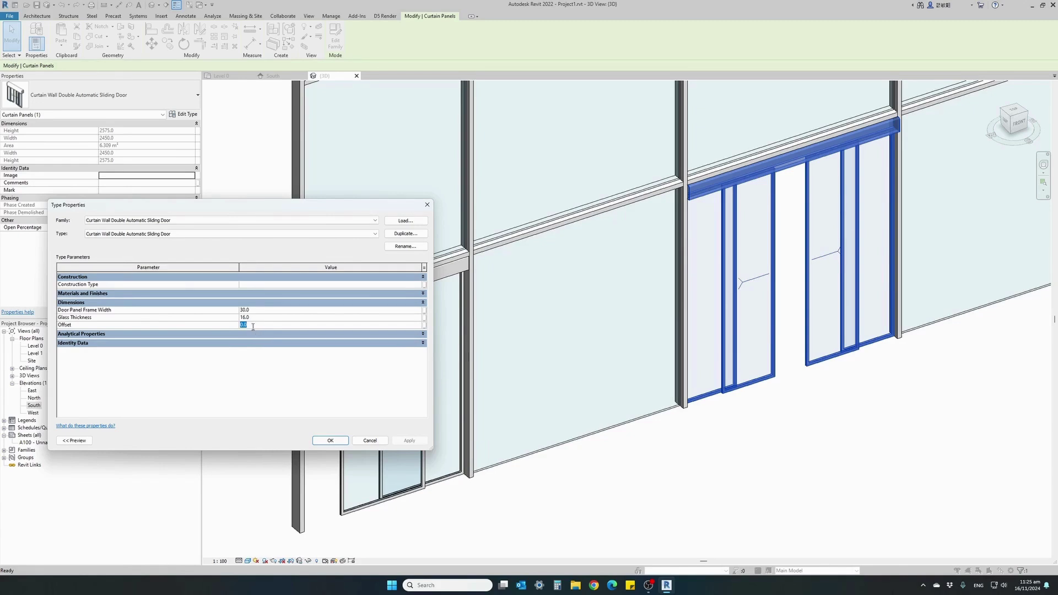
left_click(362, 440)
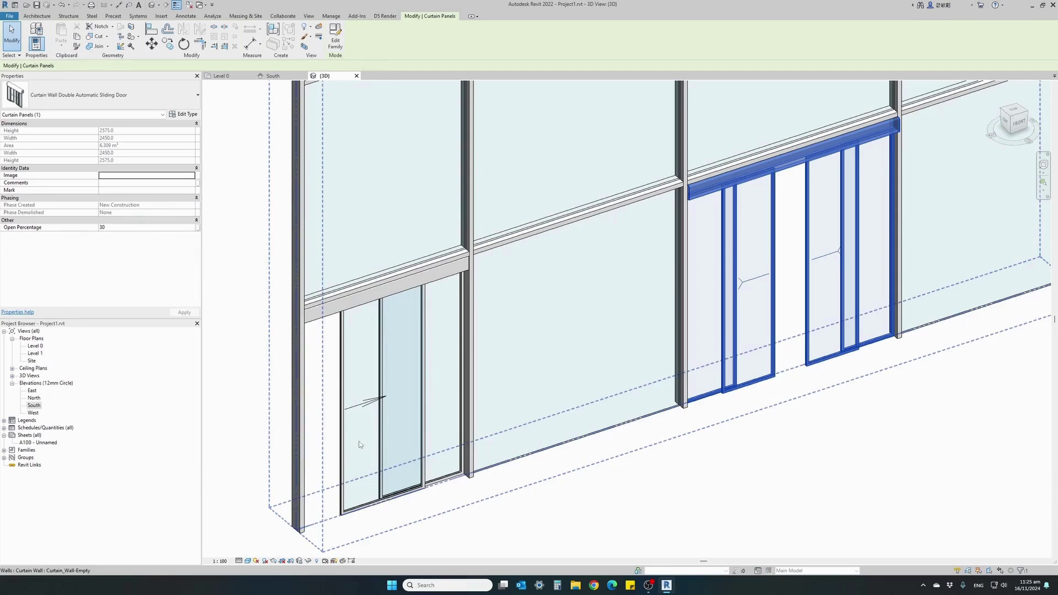
left_click(231, 78)
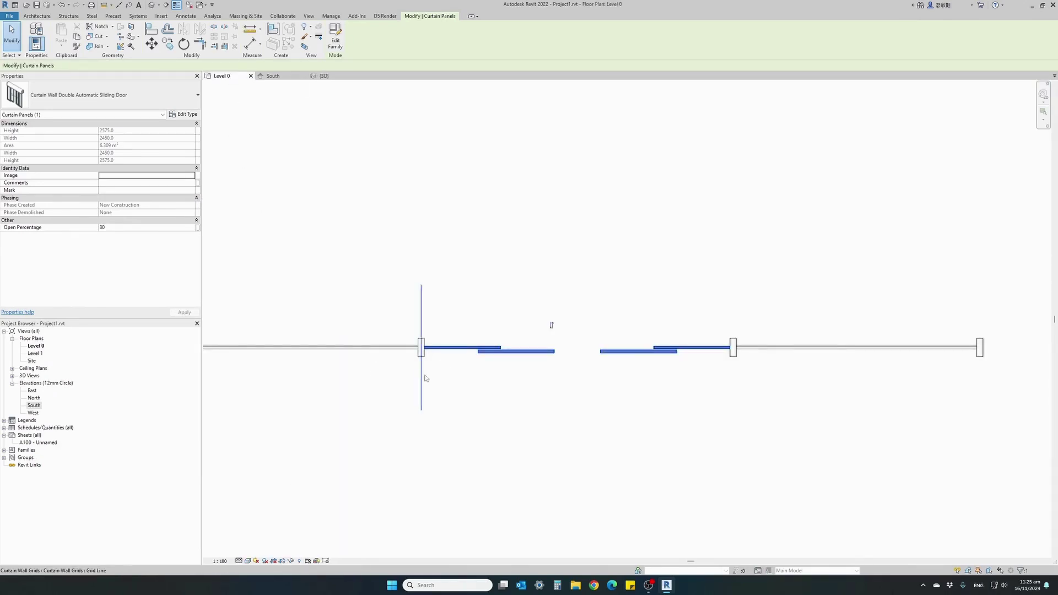
scroll(448, 361, "up", 2)
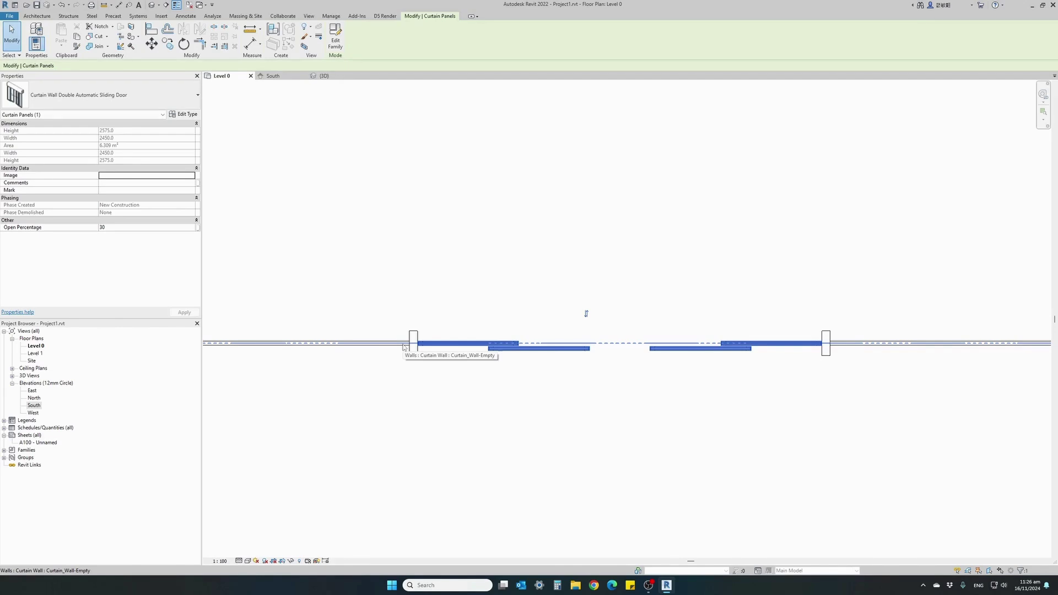
left_click(184, 114)
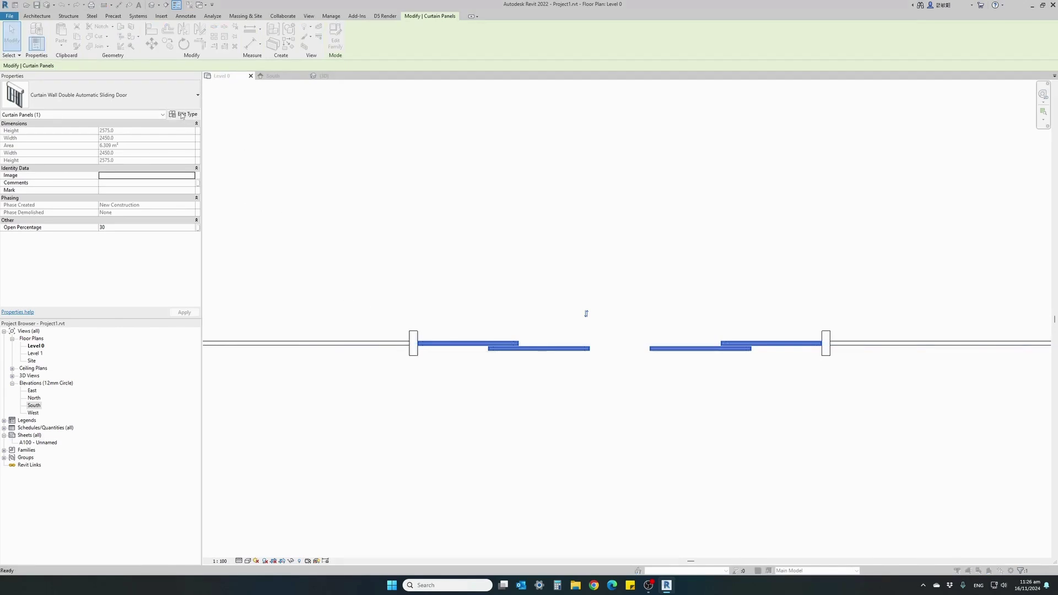
left_click(252, 354)
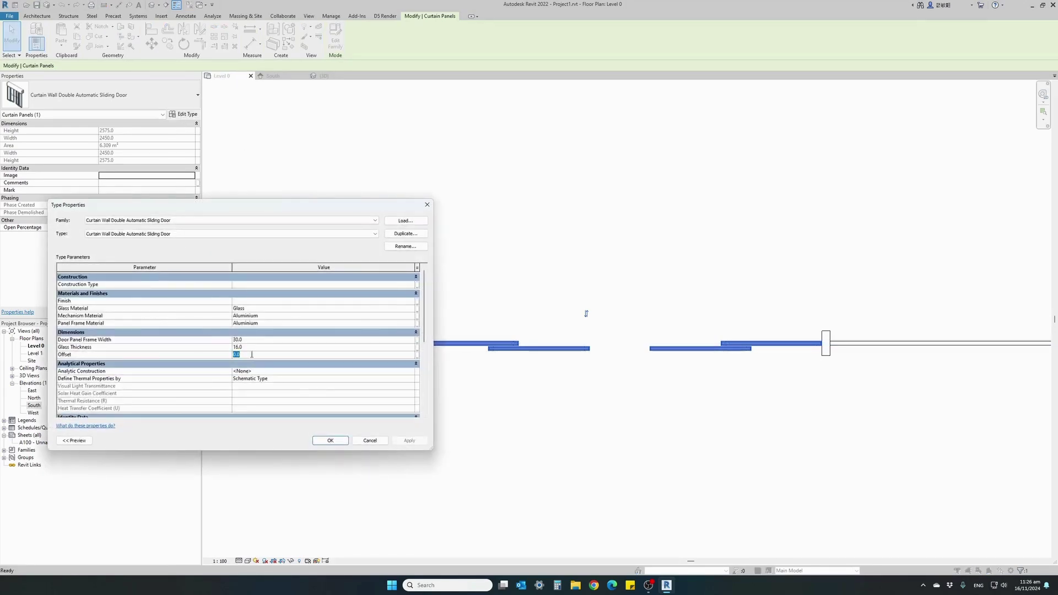
type("30")
left_click(402, 441)
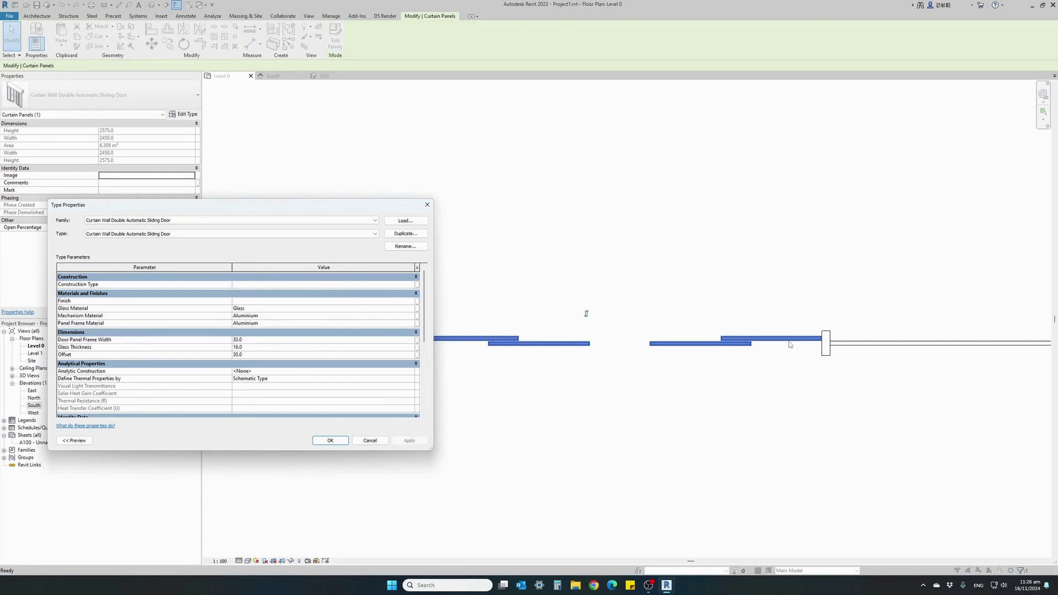
left_click(253, 355)
type("0")
left_click(406, 443)
left_click(330, 442)
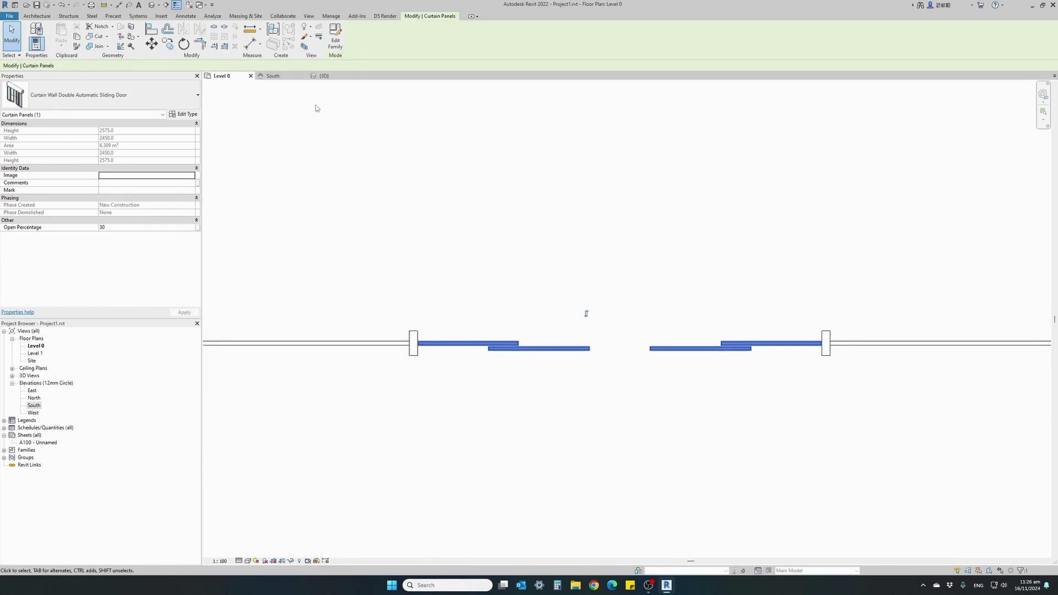
In 3D, try the double door's Door Panel Frame Width at 60 and 100, then reset to 30
left_click(324, 76)
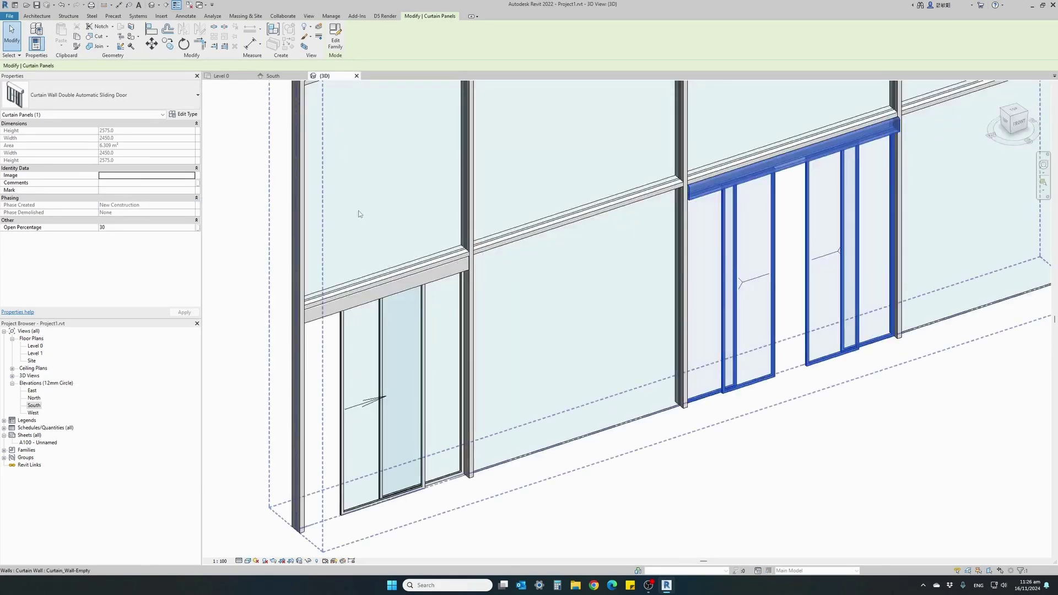
left_click(175, 115)
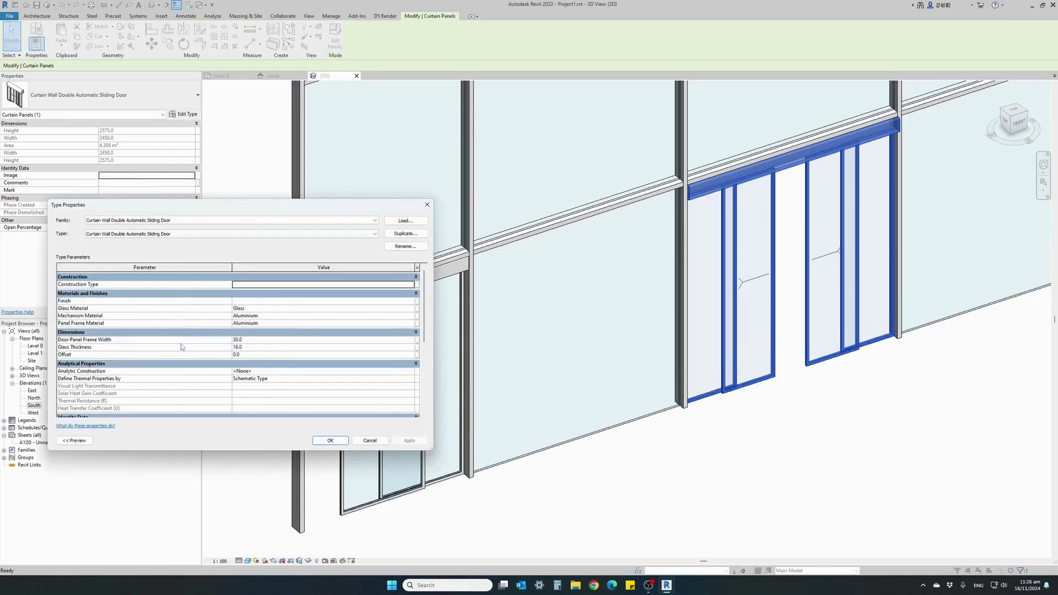
left_click(254, 340)
type("60")
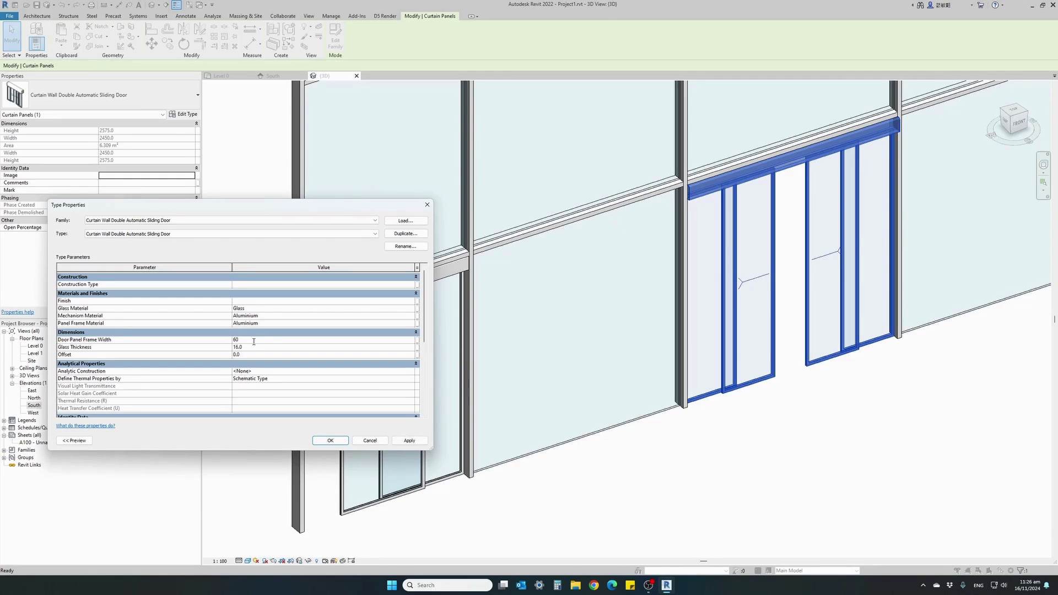
left_click(409, 441)
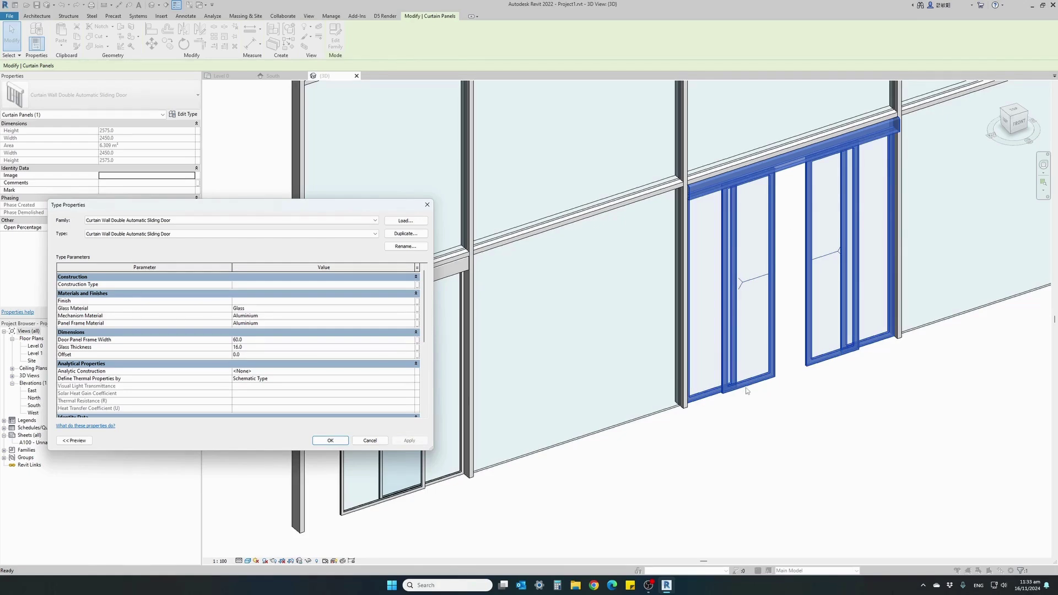
left_click(268, 340)
type("100")
left_click(411, 441)
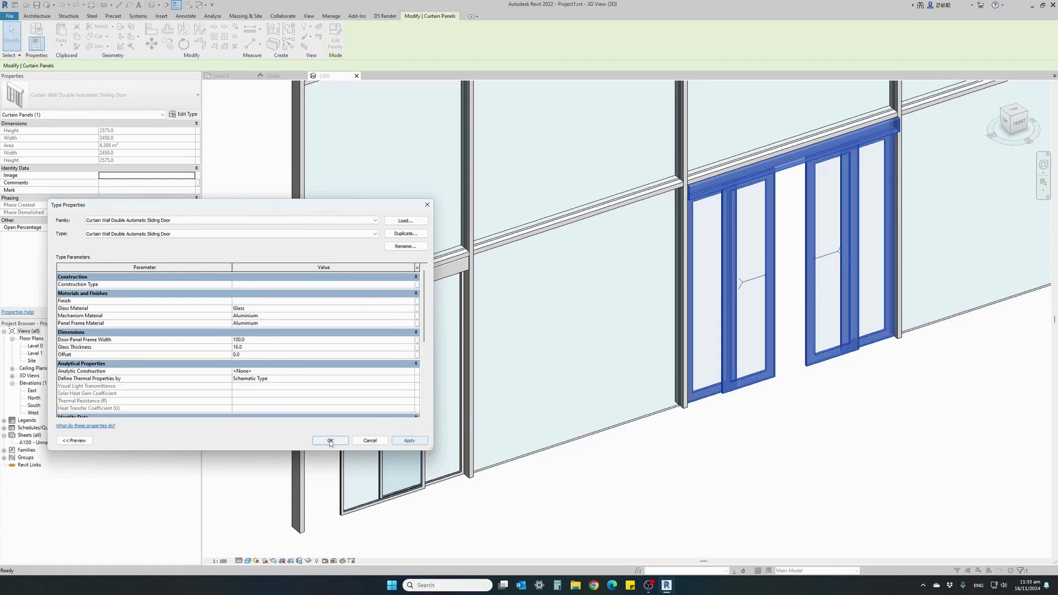
left_click(256, 339)
type("30")
left_click(409, 441)
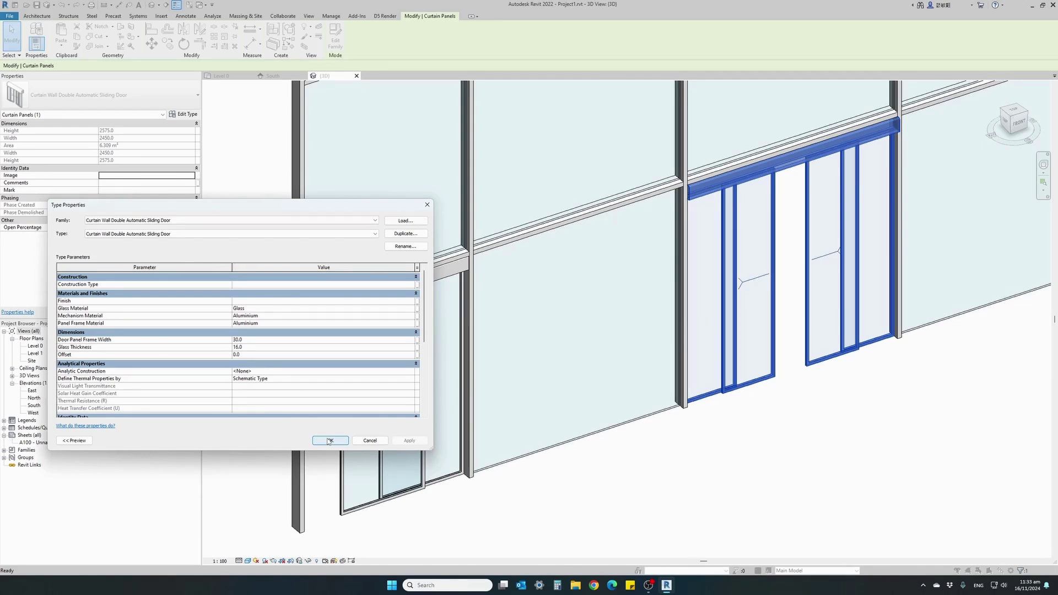
Try a Glass Thickness of 50, restore it to 16, and confirm the door type with OK
left_click(254, 348)
type("50")
left_click(409, 441)
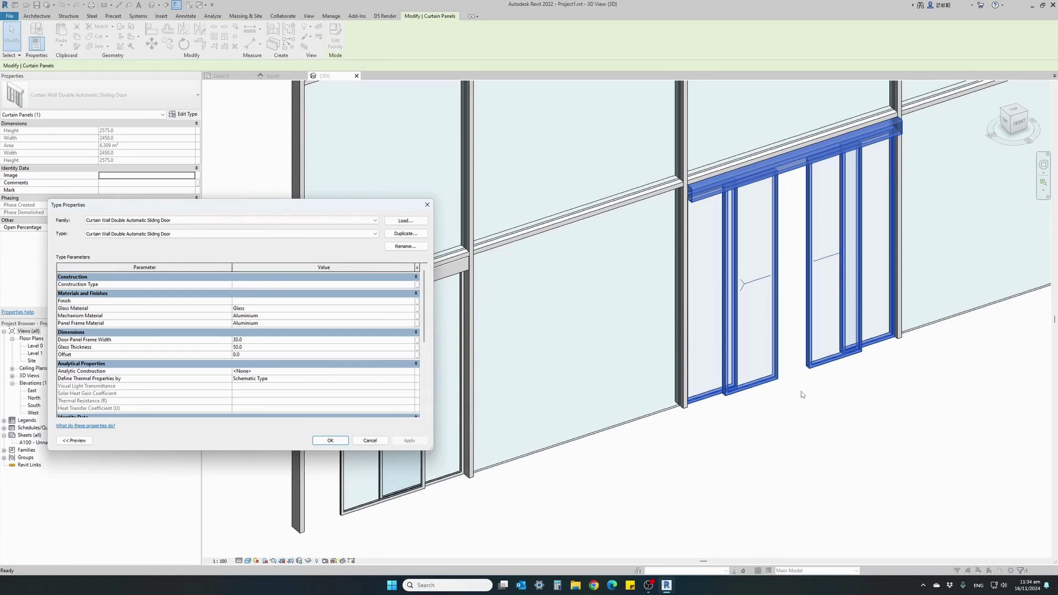
left_click(266, 348)
left_click(413, 440)
left_click(330, 440)
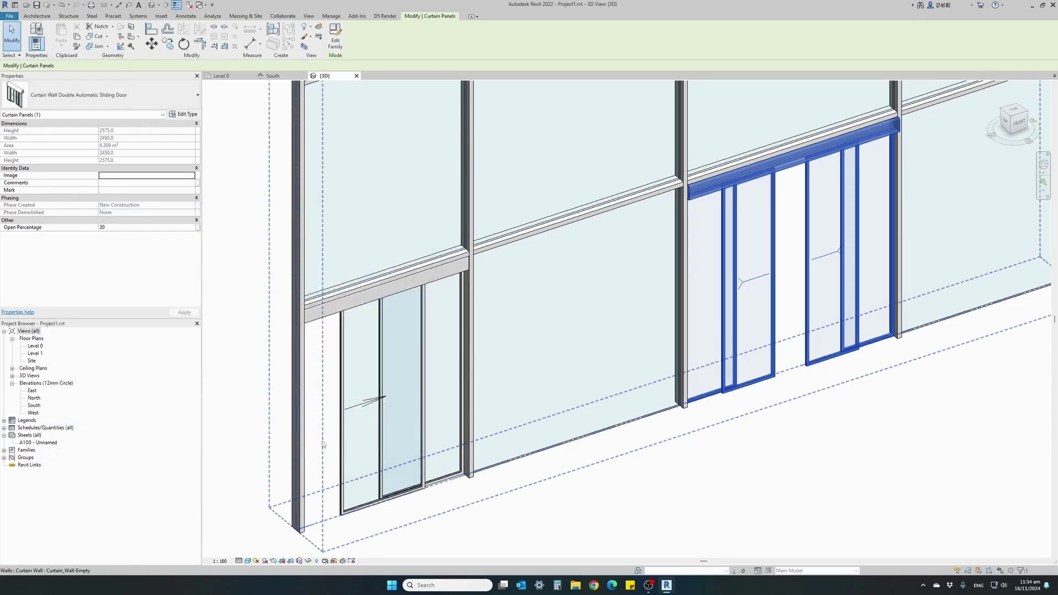
Zoom to the mullion junction and set the double sliding door type's Offset to 35
key("Escape")
scroll(696, 347, "up", 8)
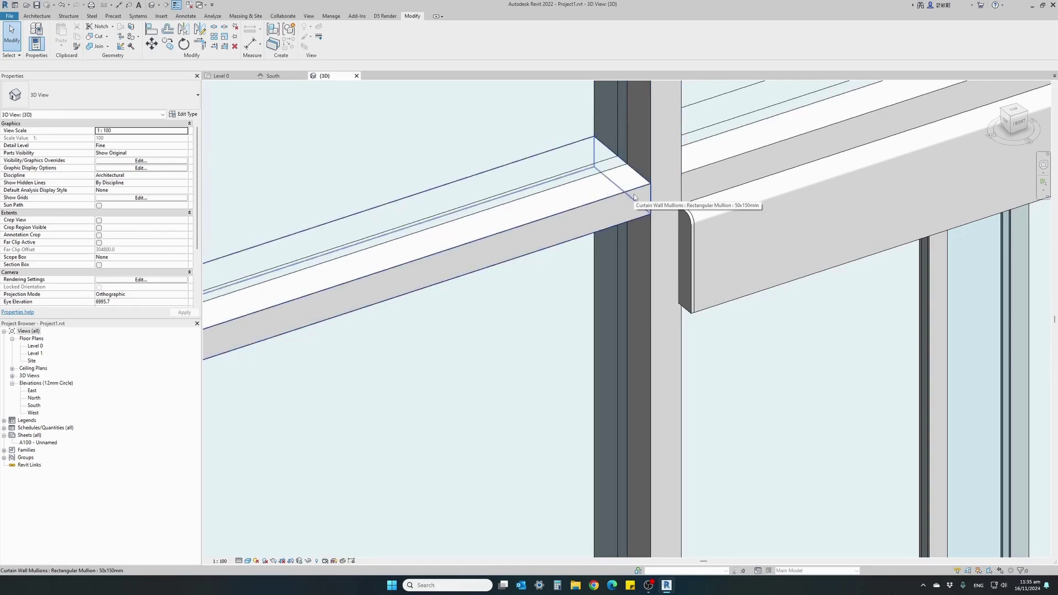
left_click(759, 255)
left_click(193, 116)
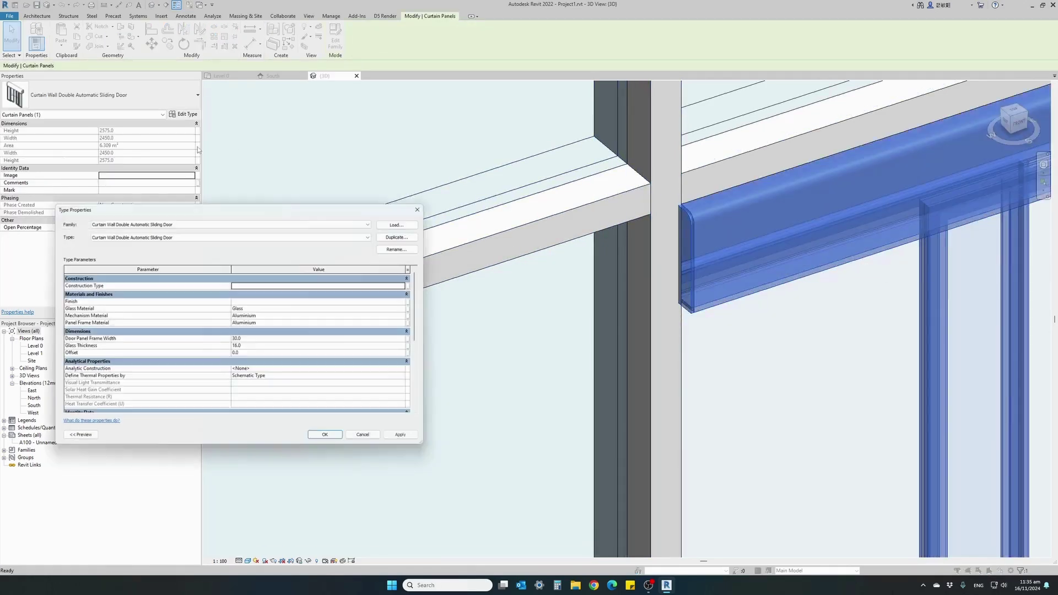
left_click(247, 353)
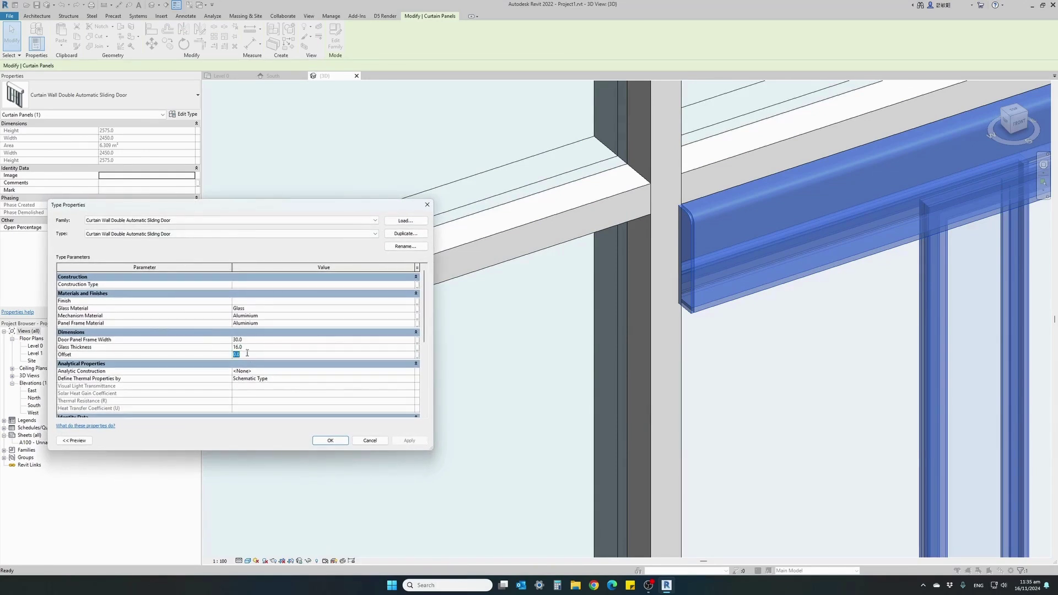
type("35")
left_click(408, 441)
Confirm the door type changes, deselect the door and zoom out to the whole curtain wall
left_click(330, 440)
scroll(446, 333, "down", 8)
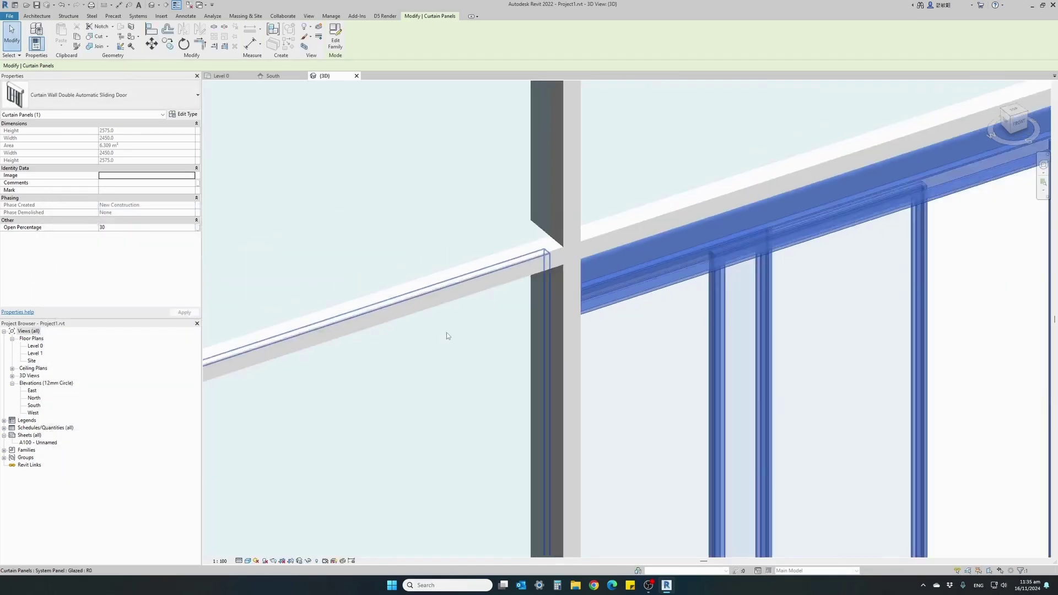
key("Escape")
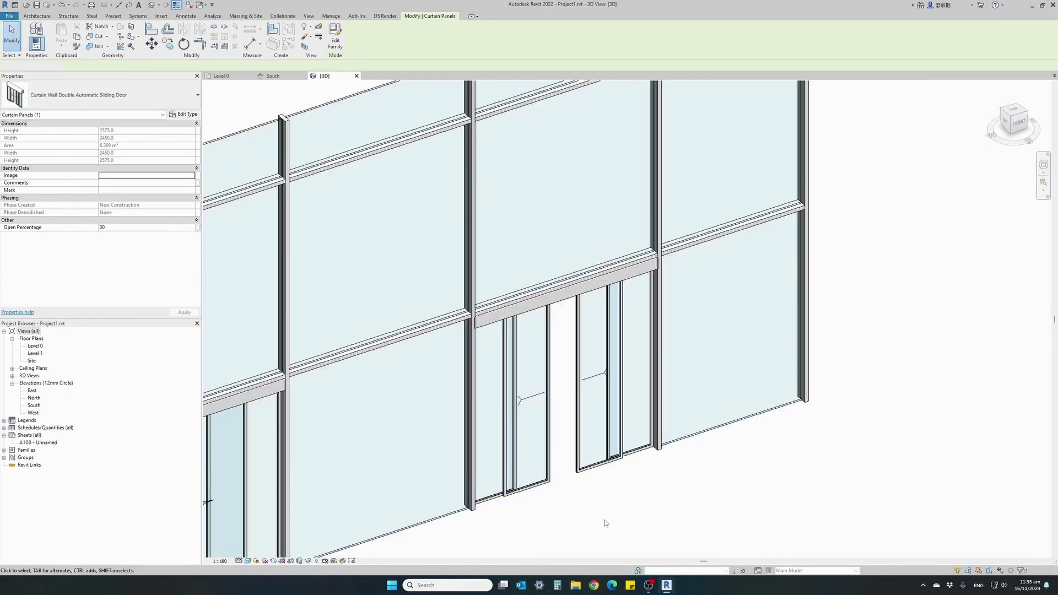
scroll(609, 520, "down", 3)
middle_click_drag(477, 452, 566, 410)
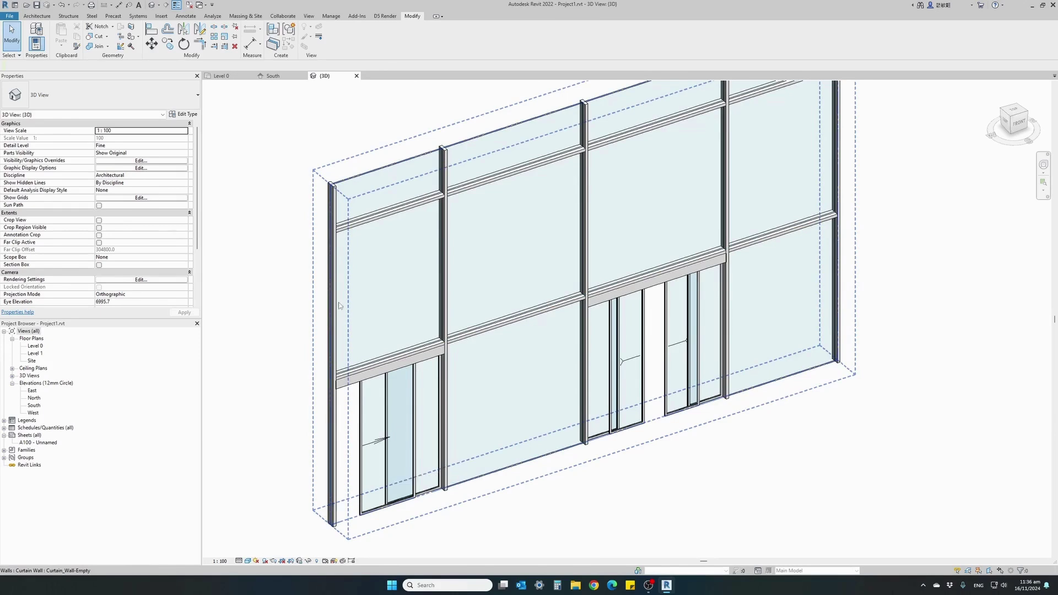
Switch through the Level 0 plan to the South elevation
left_click(238, 78)
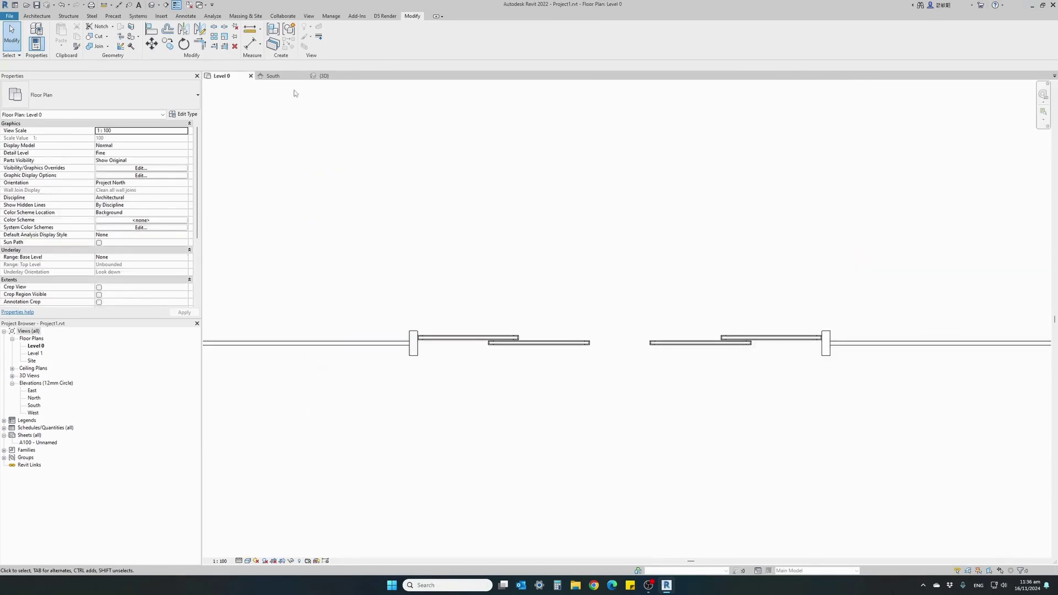
left_click(273, 76)
scroll(454, 398, "up", 4)
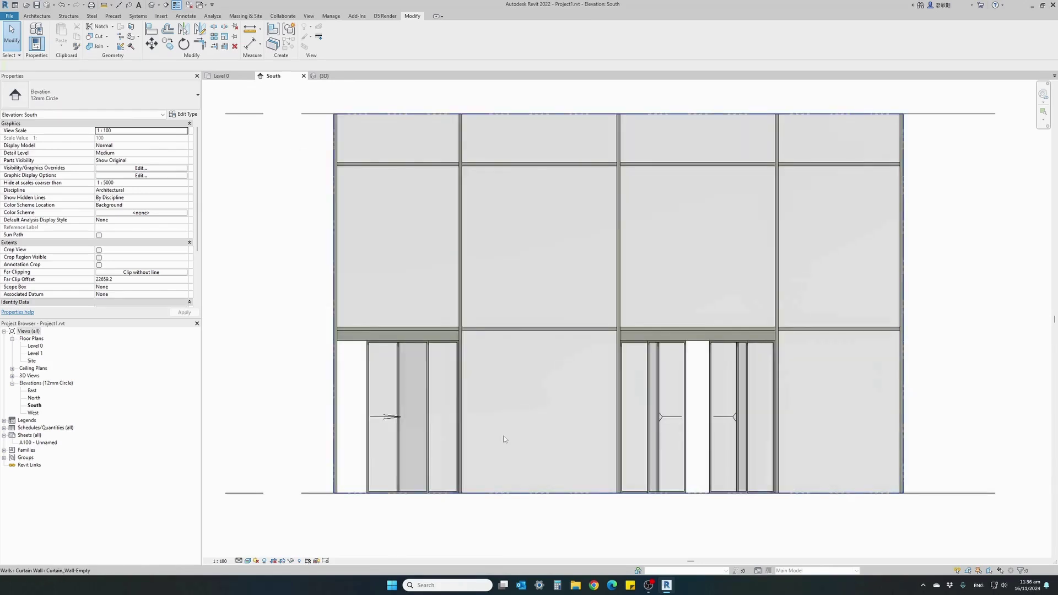
Raise the horizontal curtain grid above the doors and shift the vertical grid beside the single door
left_click(518, 330)
left_click_drag(513, 316, 512, 292)
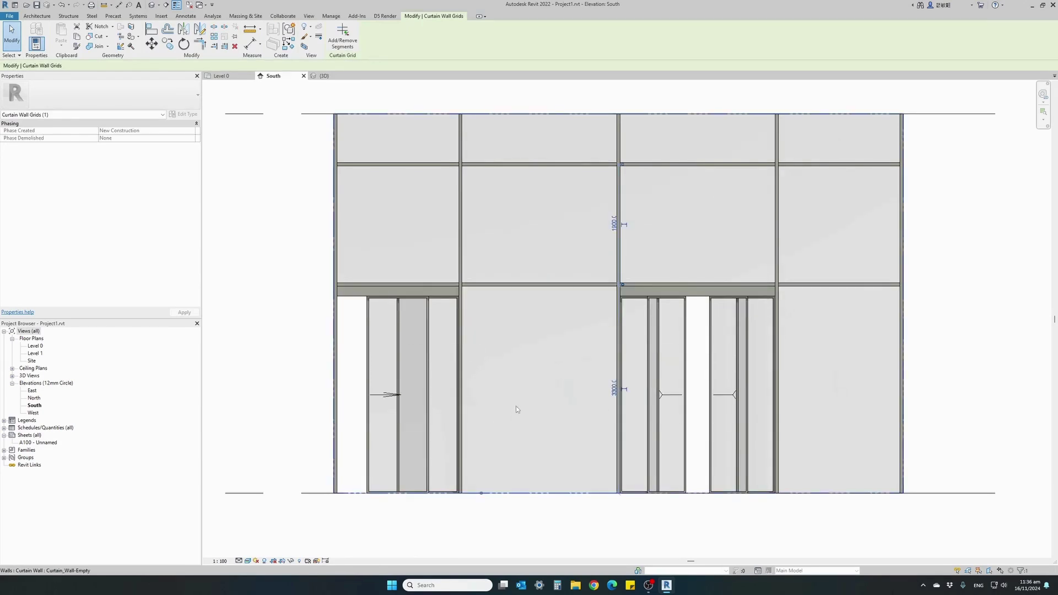
key("Tab")
key("Tab")
left_click(461, 371)
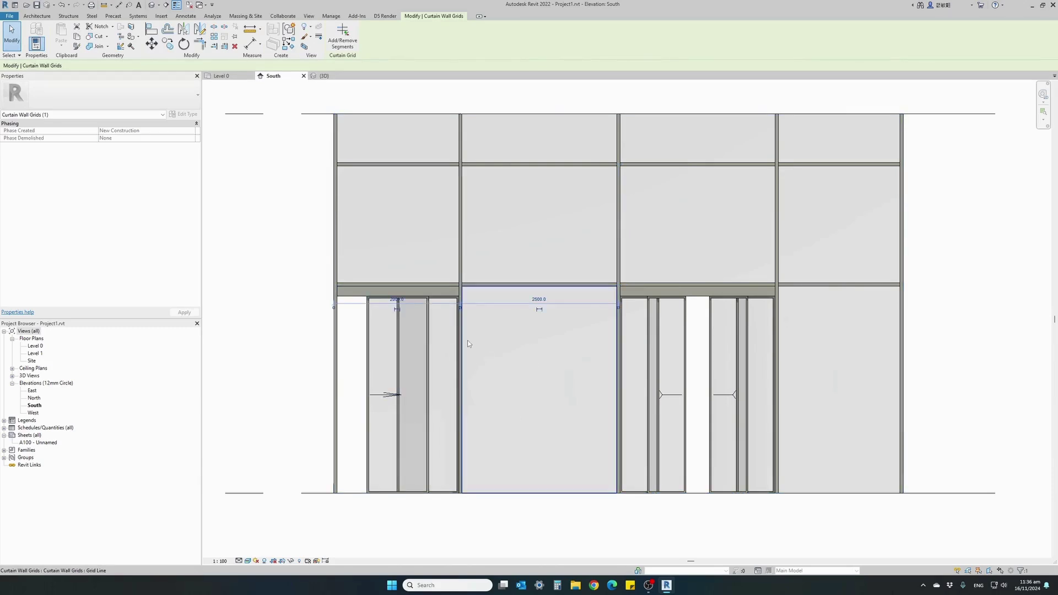
left_click_drag(483, 273, 503, 275)
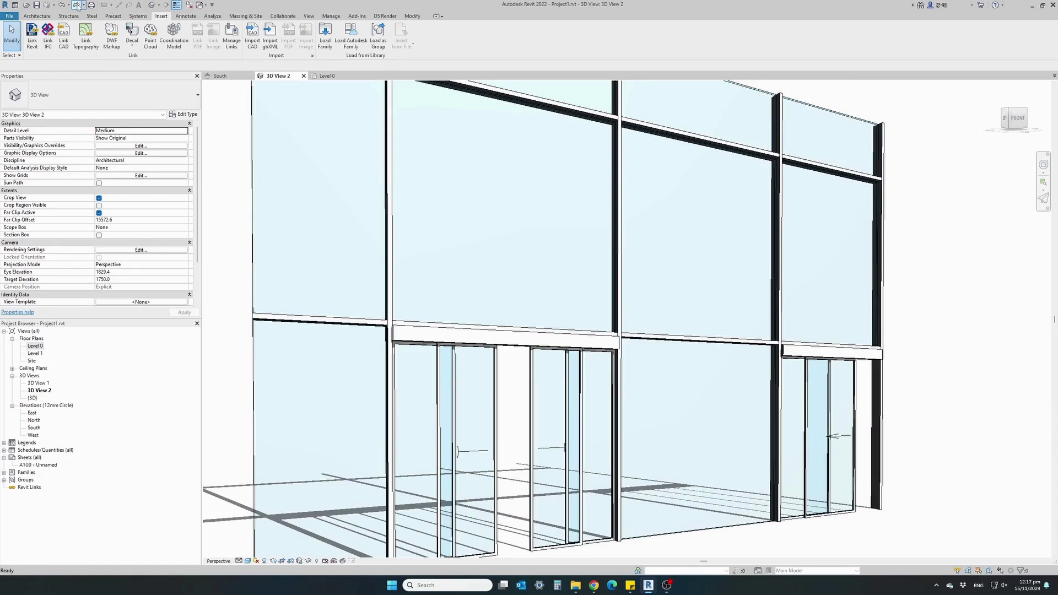
Turn the 3D view to a straight front view with the ViewCube's FRONT face
left_click(1017, 120)
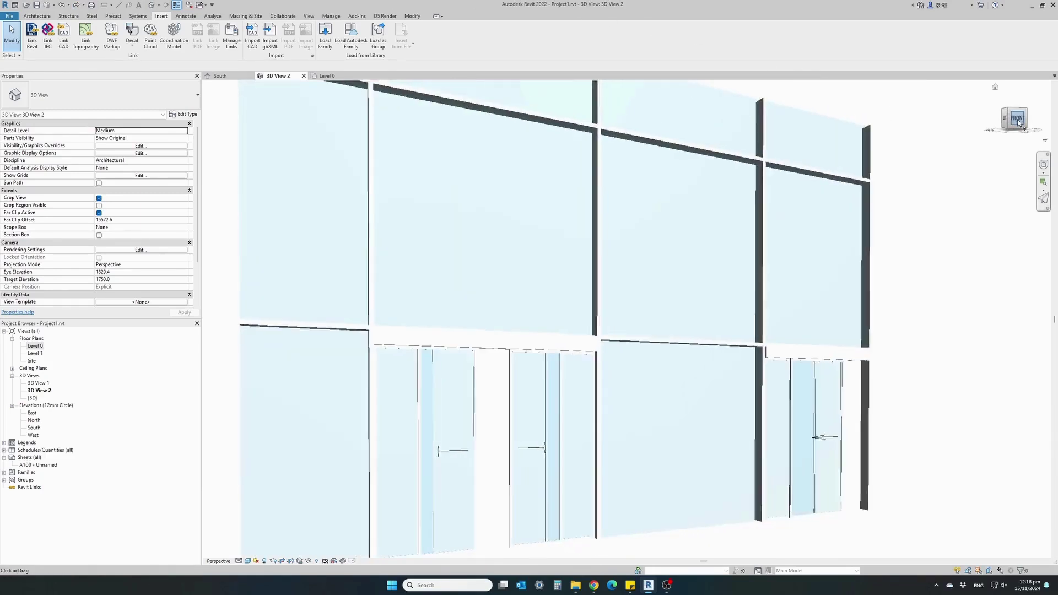